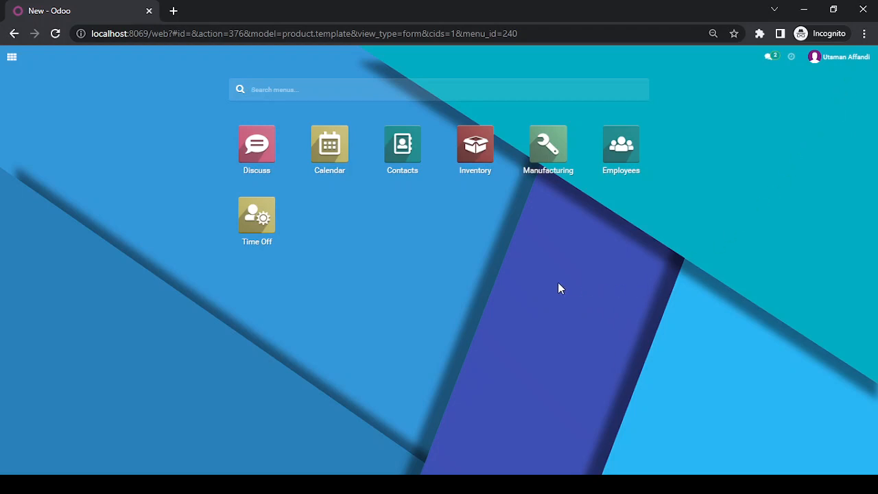
- Open the Inventory app's products in list view and start creating a new product
{"action": "left_click", "coordinate": [479, 147]}
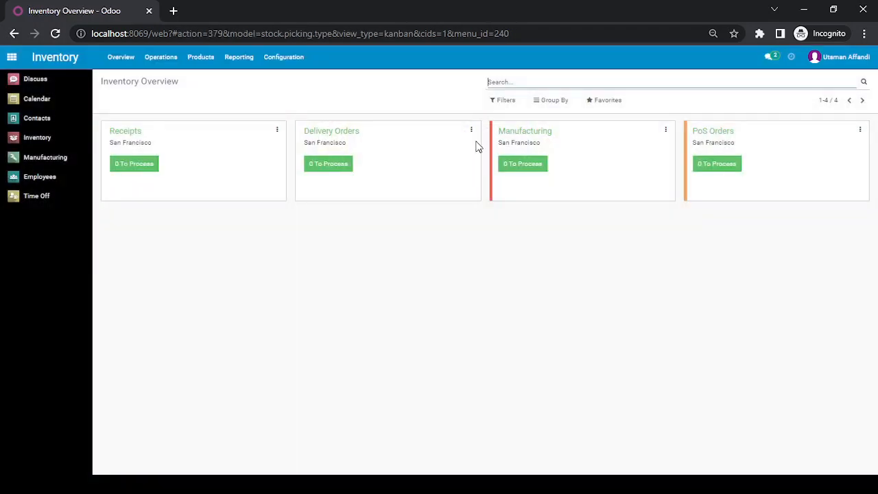
{"action": "left_click", "coordinate": [206, 63]}
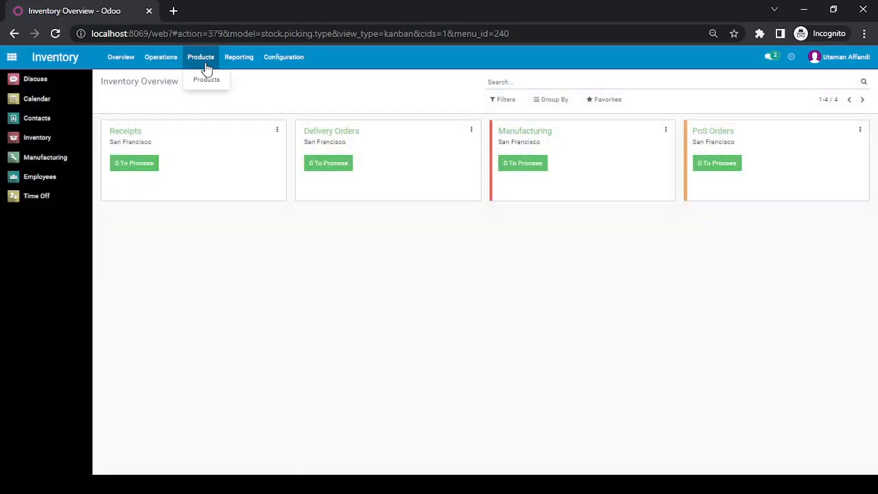
{"action": "left_click", "coordinate": [209, 80]}
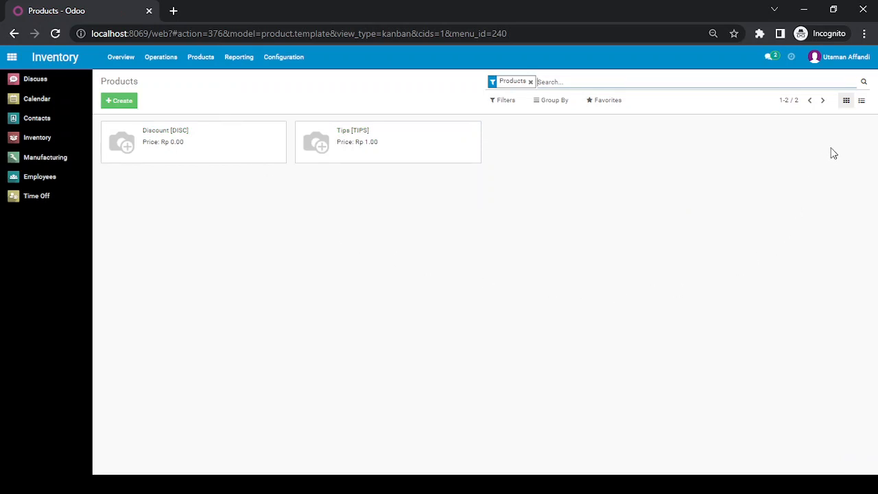
{"action": "left_click", "coordinate": [861, 101]}
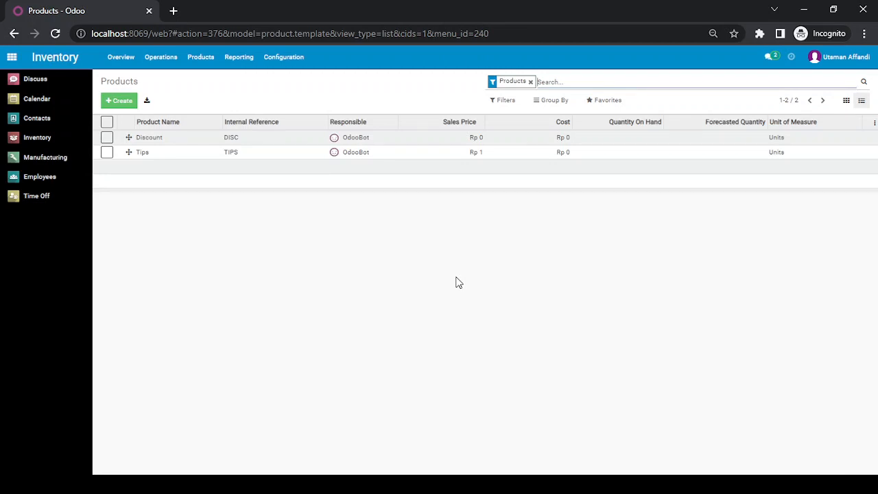
{"action": "left_click", "coordinate": [119, 102]}
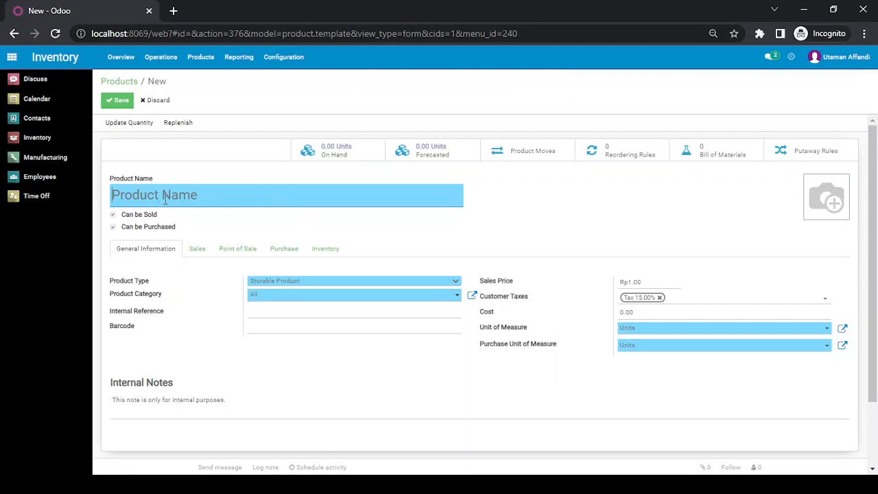
- Review the new product form's general information, sales, point of sale, purchase and inventory settings
{"action": "scroll", "coordinate": [157, 233], "scroll_direction": "down", "scroll_amount": 1}
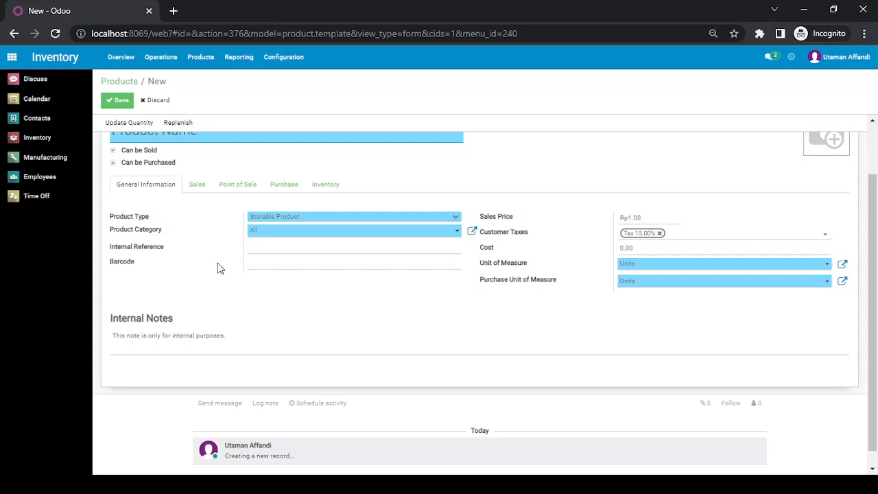
{"action": "scroll", "coordinate": [218, 268], "scroll_direction": "up", "scroll_amount": 2}
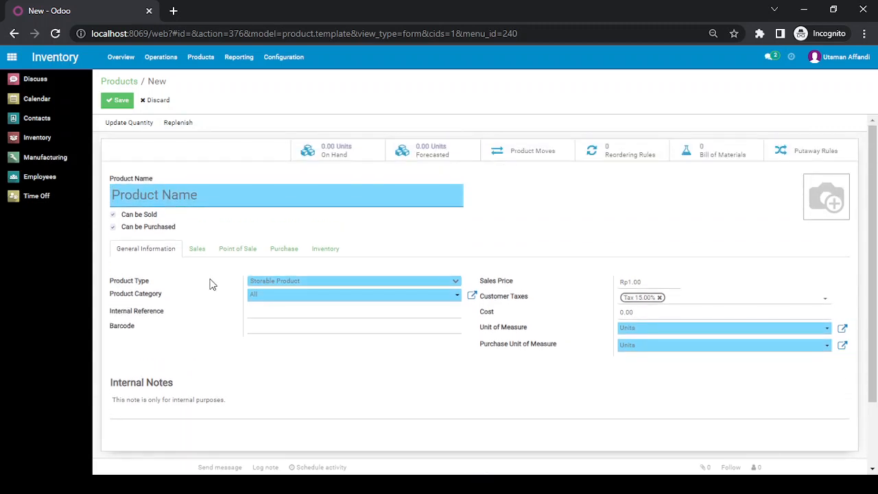
{"action": "scroll", "coordinate": [211, 286], "scroll_direction": "down", "scroll_amount": 2}
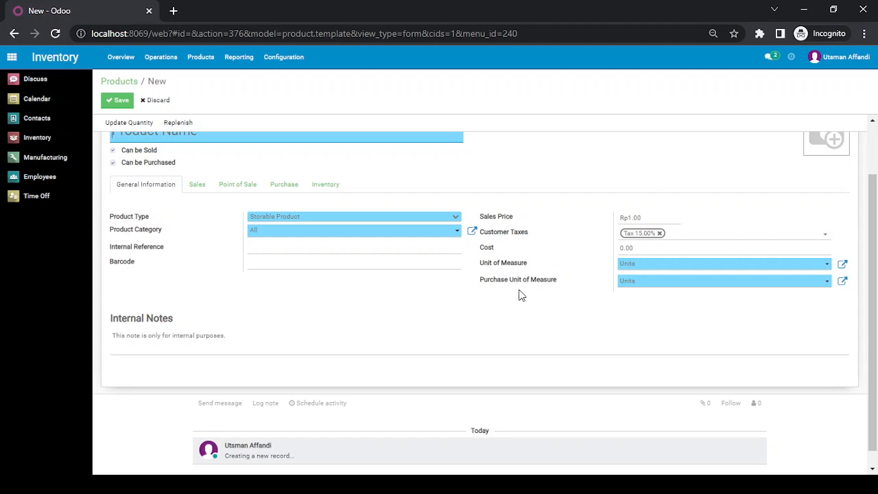
{"action": "scroll", "coordinate": [212, 324], "scroll_direction": "up", "scroll_amount": 2}
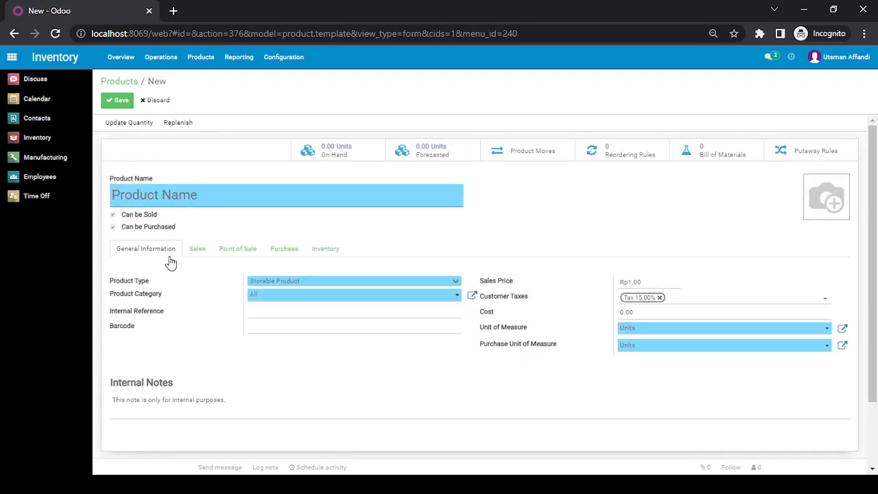
{"action": "left_click", "coordinate": [195, 257]}
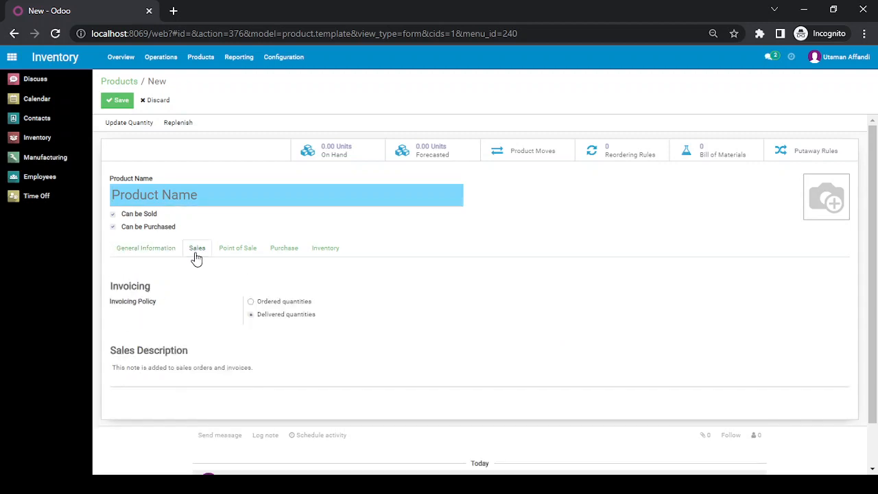
{"action": "left_click", "coordinate": [232, 253]}
{"action": "left_click", "coordinate": [284, 256]}
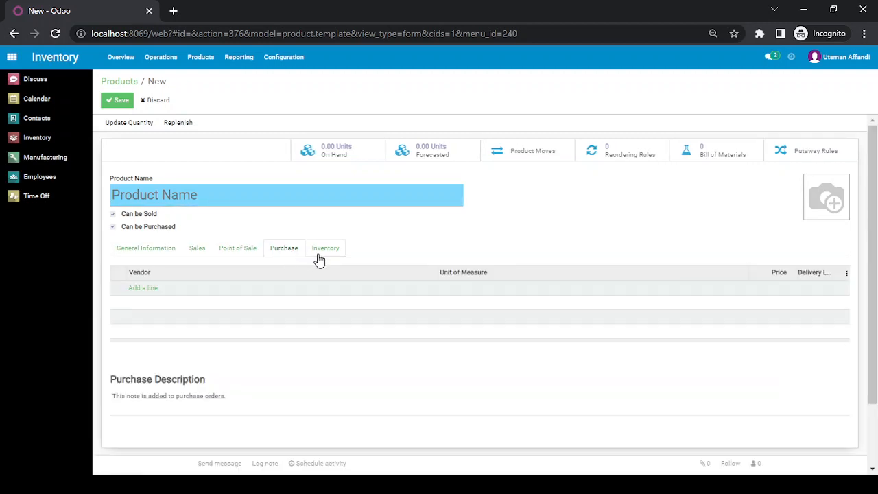
{"action": "left_click", "coordinate": [324, 256]}
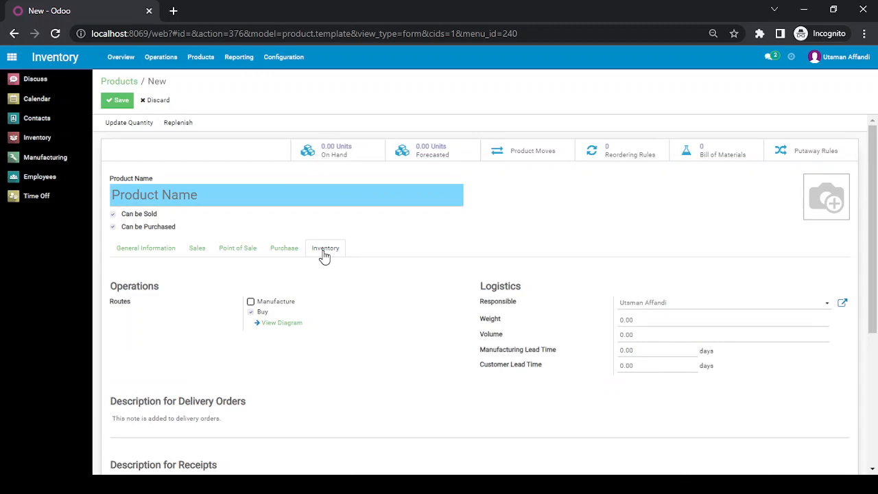
{"action": "left_click", "coordinate": [168, 253]}
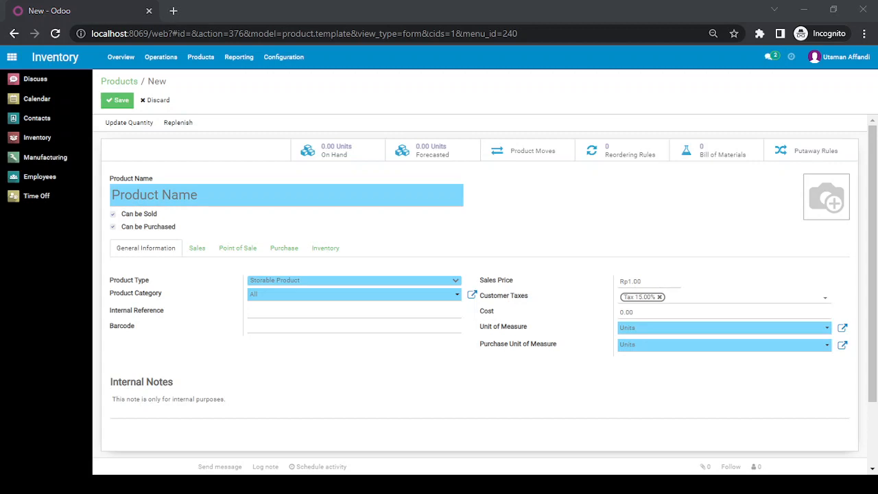
- Name the new product "Papan 100 cm"
{"action": "left_click", "coordinate": [186, 196]}
{"action": "type", "text": "Papan 100 cm"}
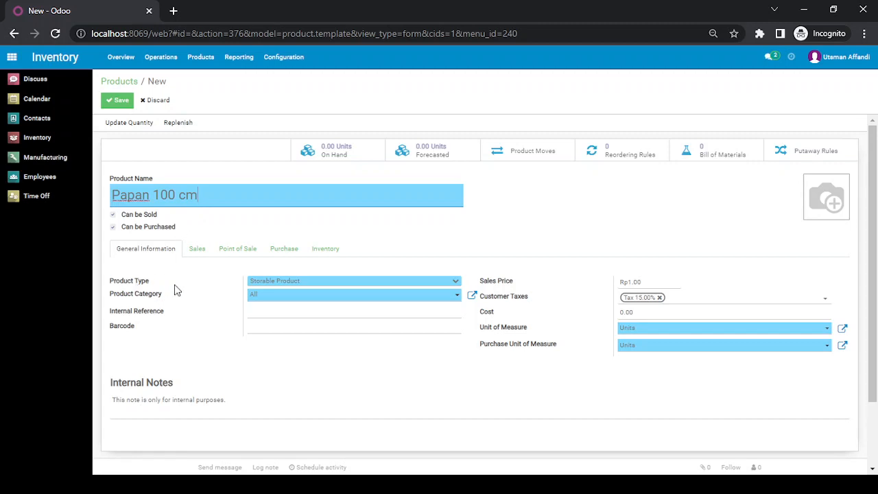
{"action": "key", "text": "alt+Tab"}
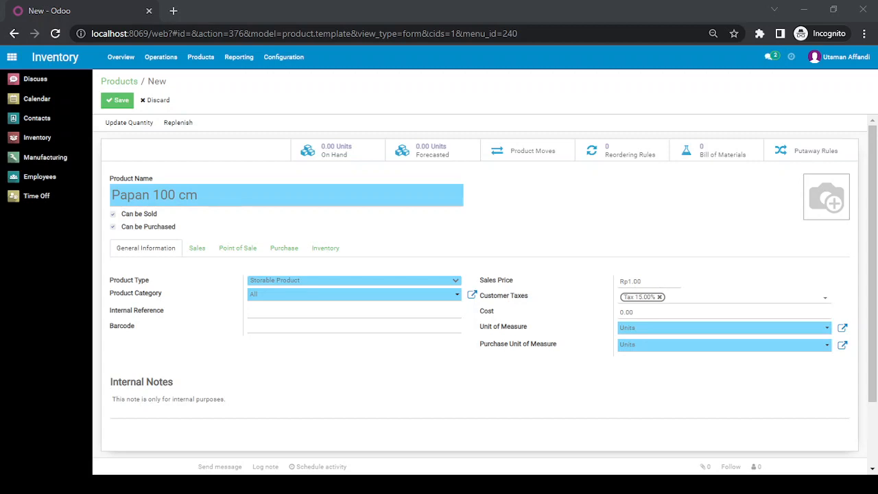
{"action": "key", "text": "alt+Tab"}
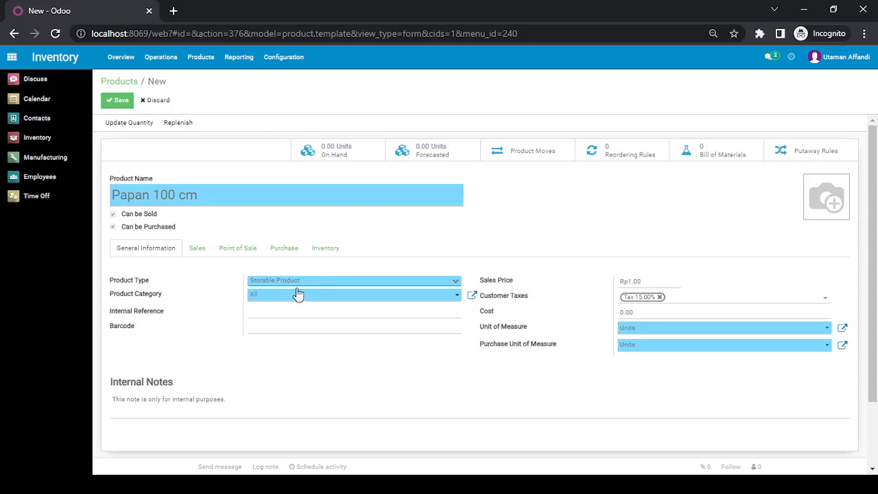
- Try the Consumable and Service product types to compare their form options, and return the type to Storable Product
{"action": "left_click", "coordinate": [275, 293]}
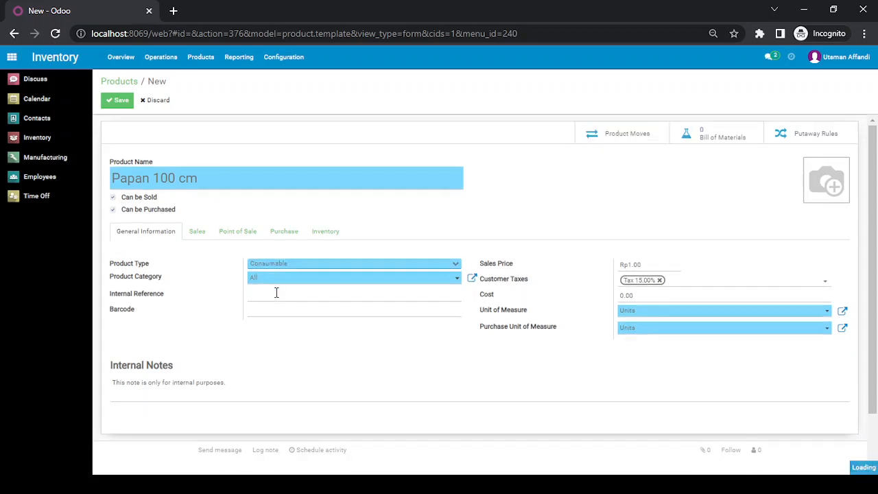
{"action": "left_click", "coordinate": [286, 285]}
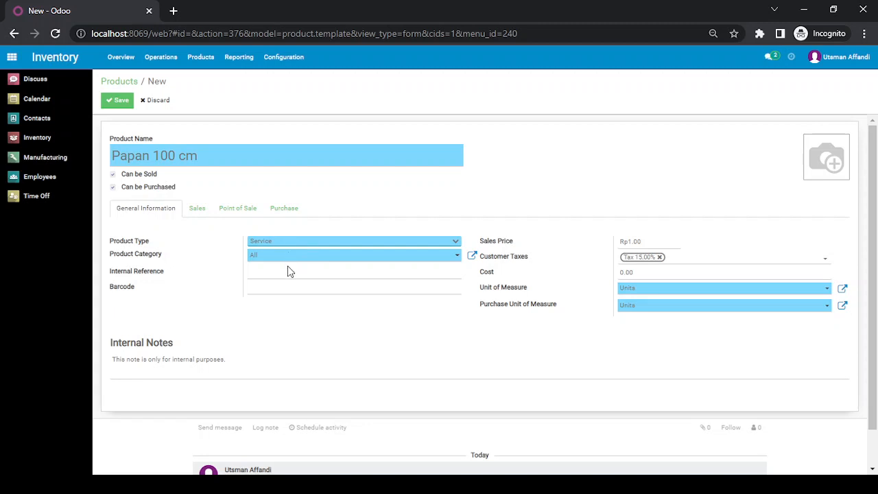
{"action": "left_click", "coordinate": [287, 268]}
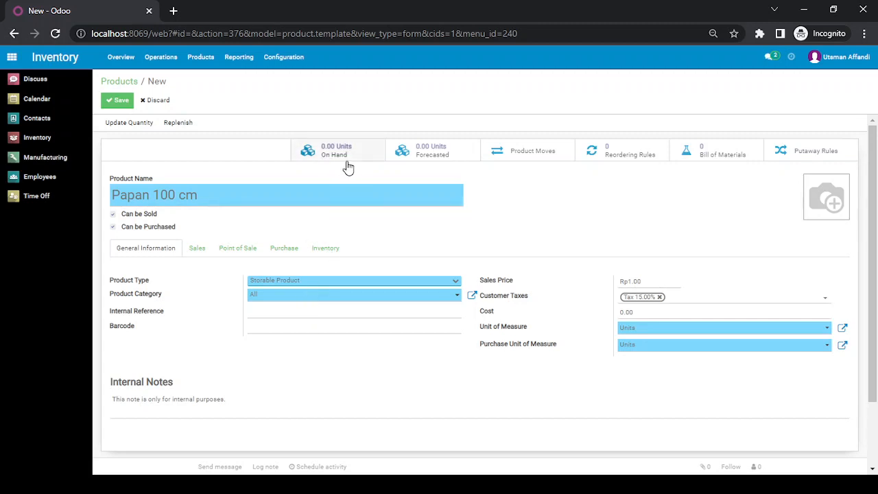
{"action": "left_click", "coordinate": [301, 283]}
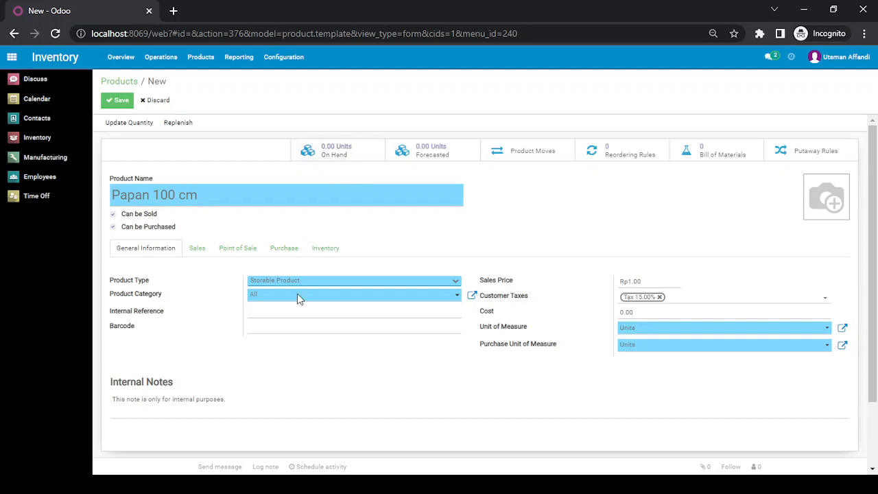
{"action": "left_click", "coordinate": [299, 295]}
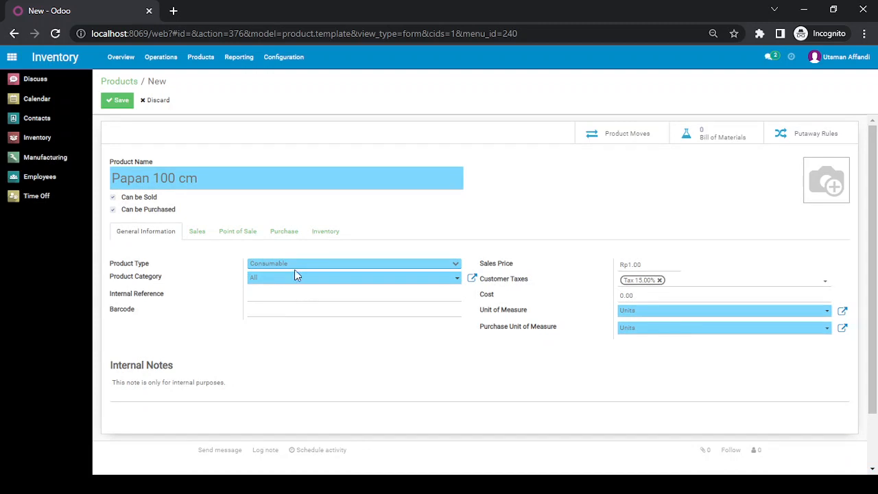
{"action": "left_click", "coordinate": [287, 287]}
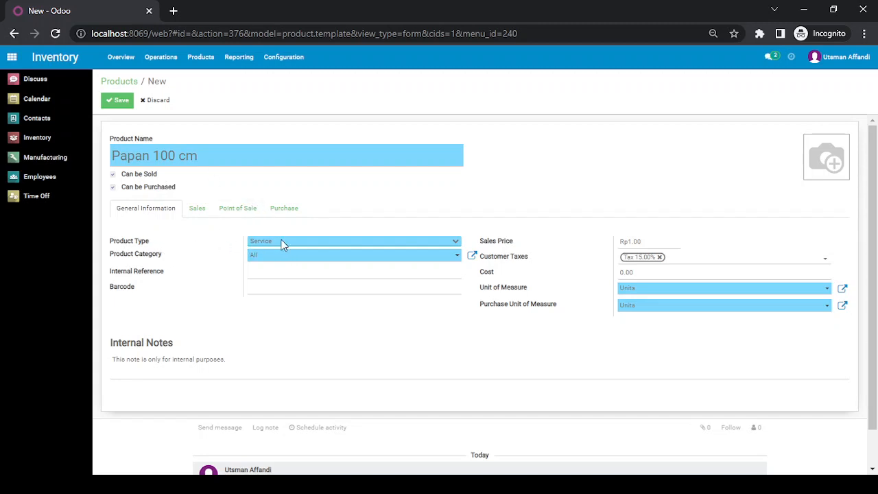
{"action": "left_click", "coordinate": [280, 271]}
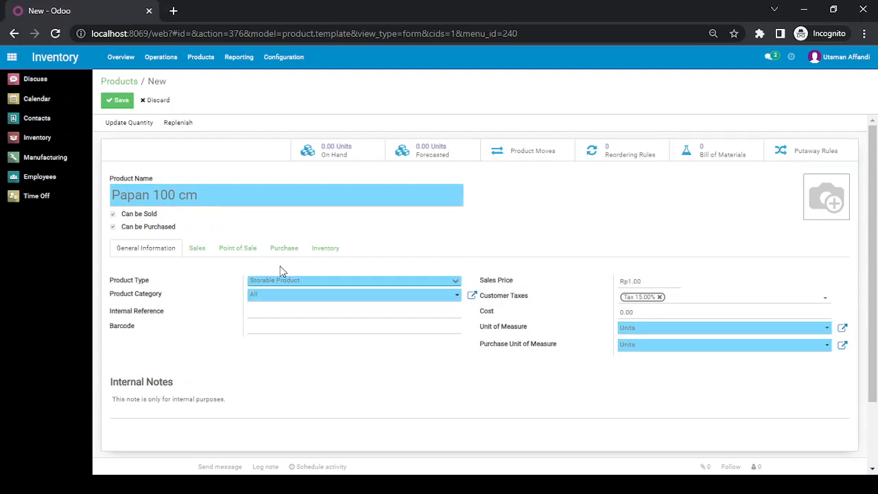
- Set the product category to All / Penjualan / Rak and the internal reference to PP100
{"action": "left_click", "coordinate": [284, 300]}
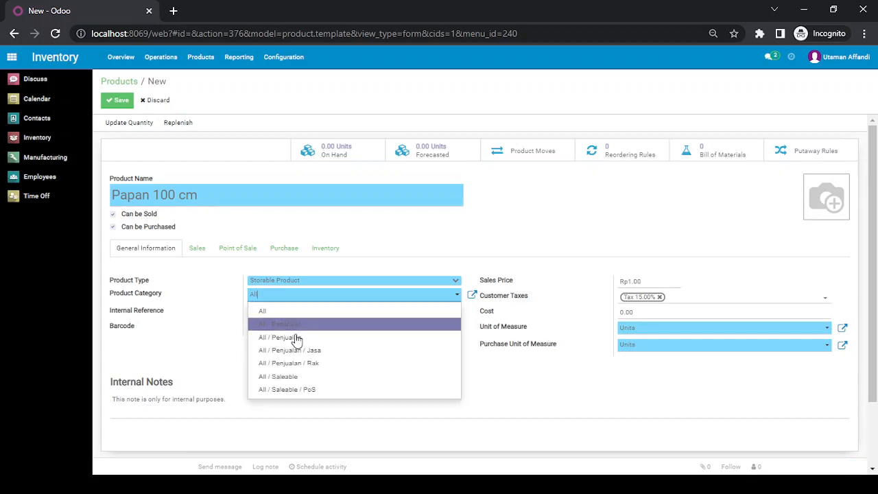
{"action": "left_click", "coordinate": [302, 363]}
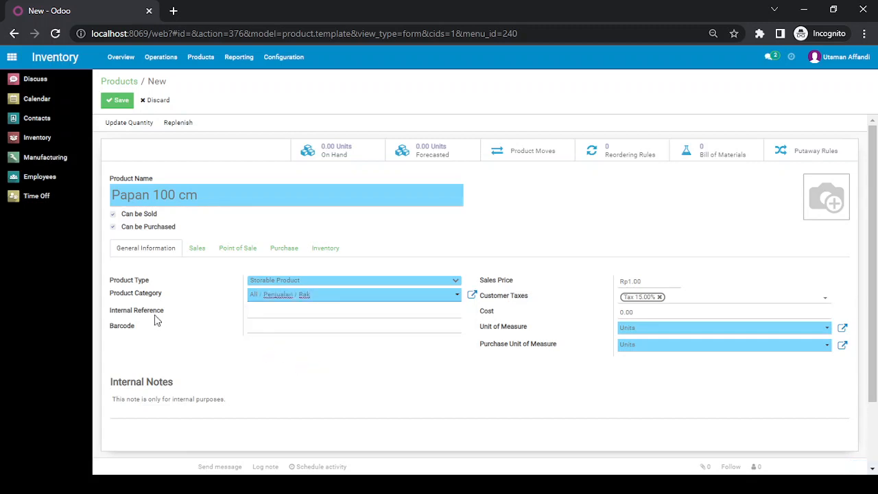
{"action": "key", "text": "alt+Tab"}
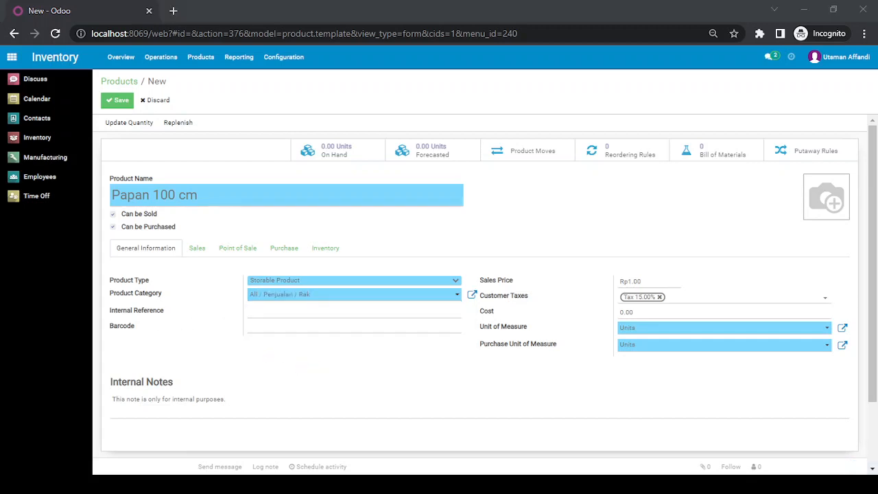
{"action": "left_click", "coordinate": [281, 310]}
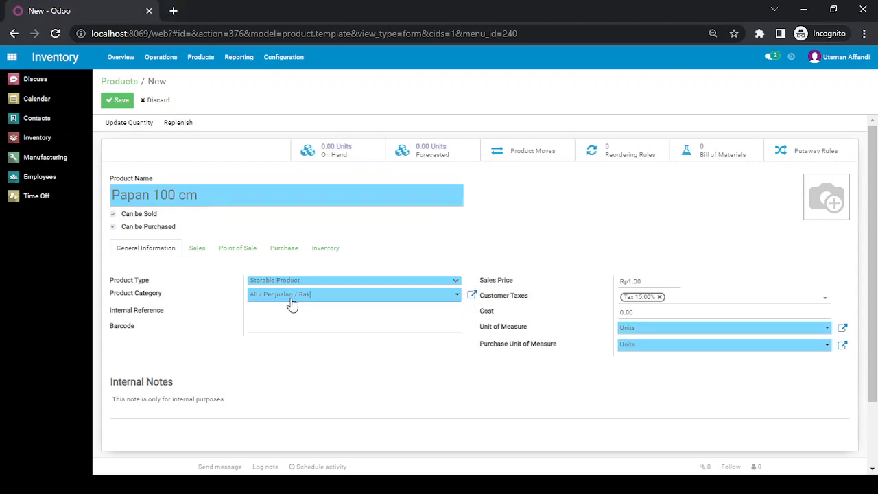
{"action": "type", "text": "PP100"}
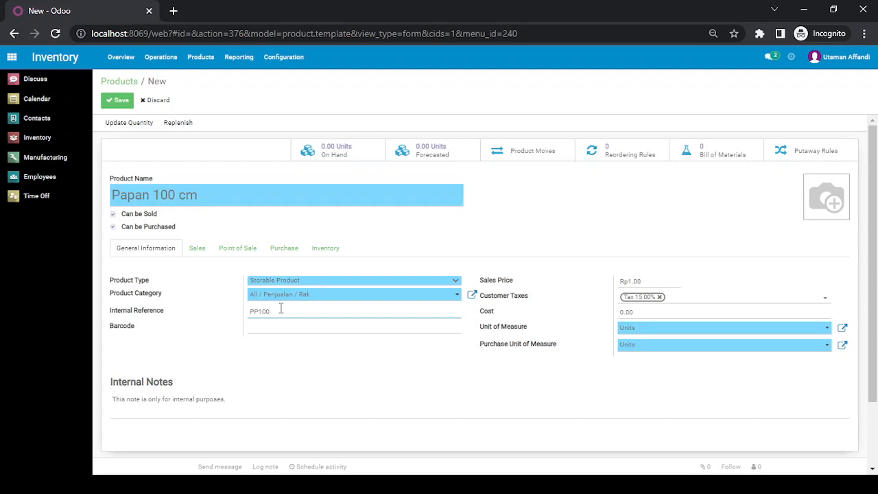
{"action": "key", "text": "alt+Tab"}
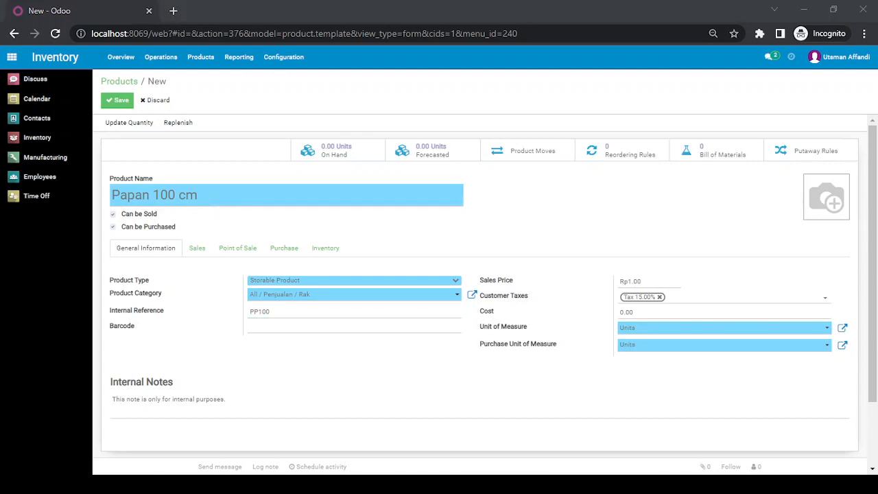
{"action": "key", "text": "alt+Tab"}
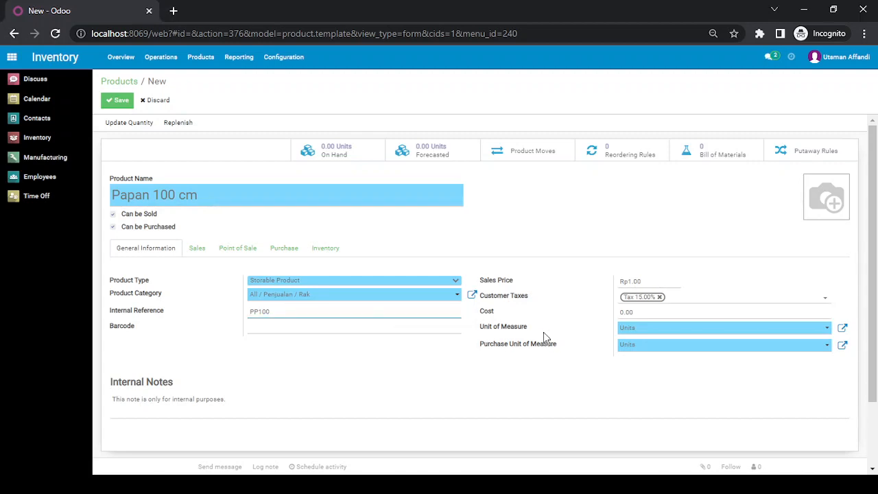
{"action": "key", "text": "alt+Tab"}
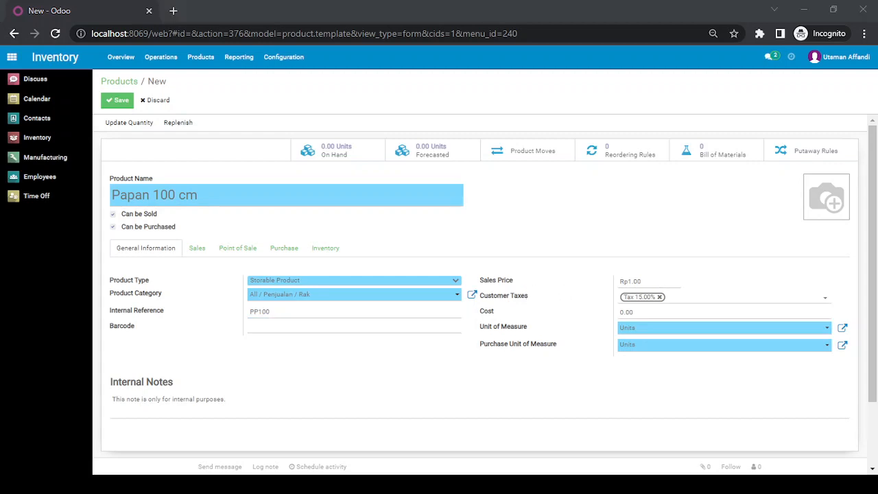
{"action": "key", "text": "alt+Tab"}
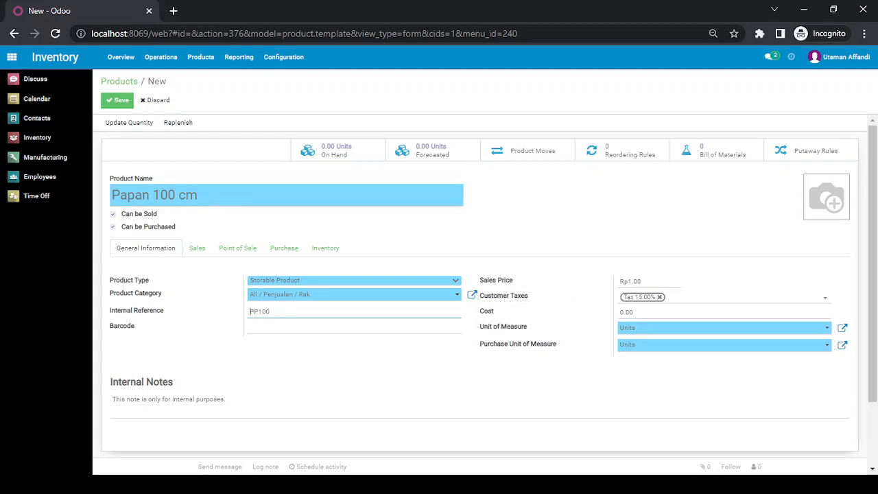
- Set the product's sales price to Rp100,000
{"action": "left_click", "coordinate": [648, 283]}
{"action": "type", "text": "1"}
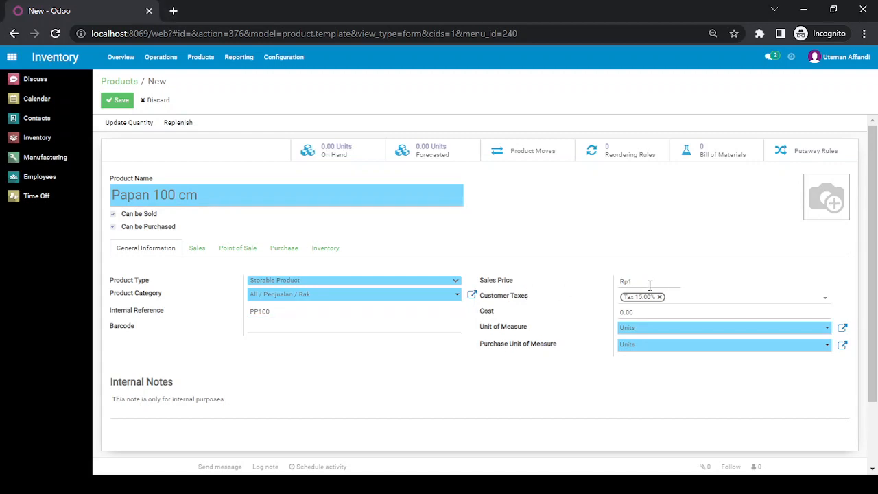
{"action": "type", "text": "00000"}
- Remove the 15% customer tax from the product and set its cost to 50000
{"action": "left_click", "coordinate": [661, 297]}
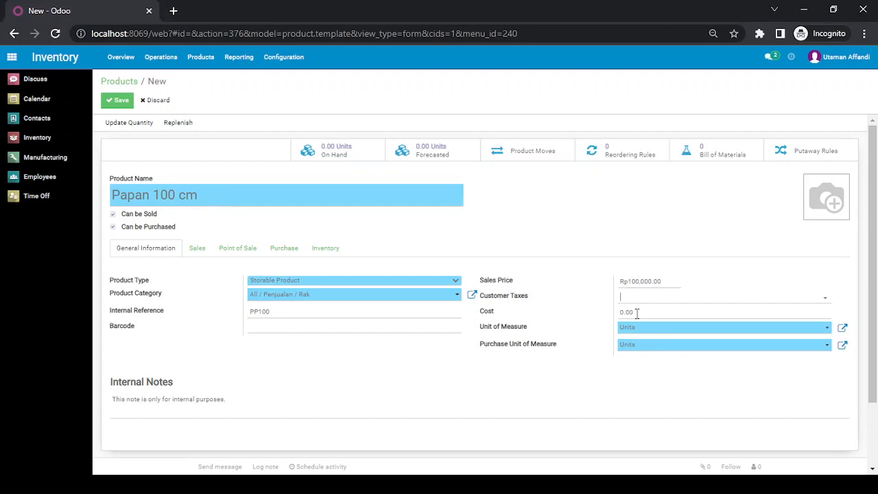
{"action": "left_click", "coordinate": [637, 312]}
{"action": "type", "text": "50000"}
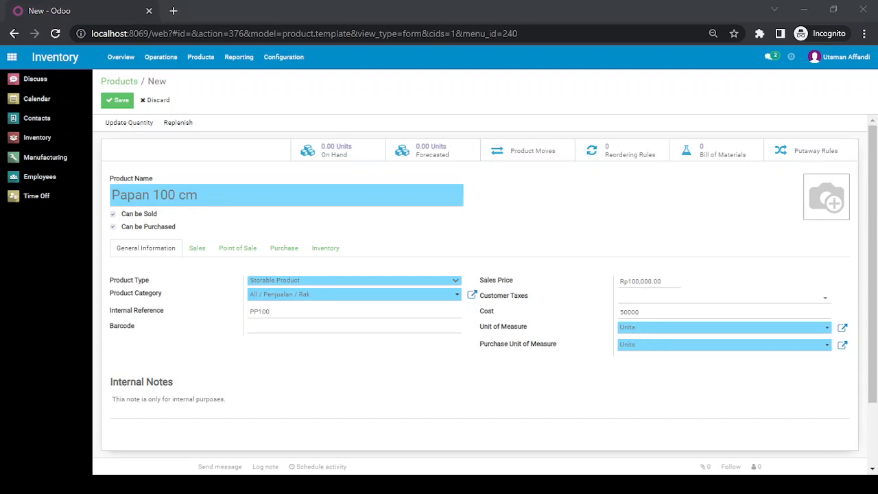
- Set the weight of Papan 100 cm to 5 in its inventory settings and save the product
{"action": "left_click", "coordinate": [326, 254]}
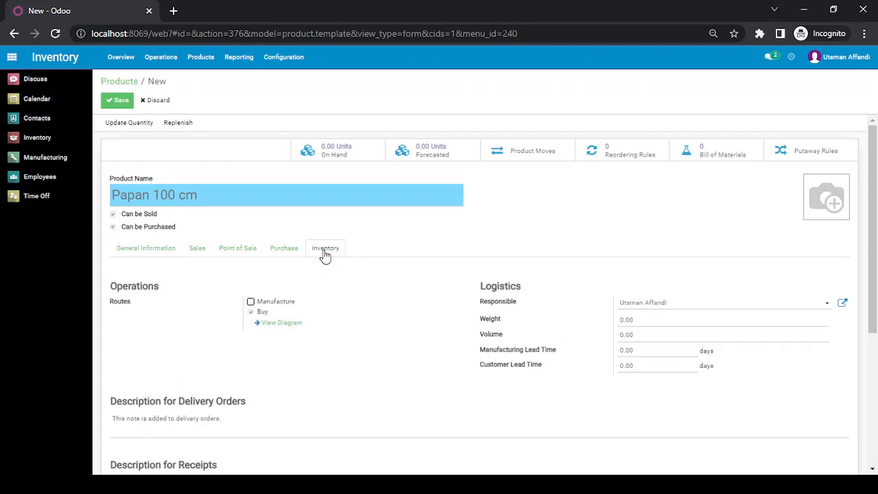
{"action": "left_click", "coordinate": [642, 321]}
{"action": "type", "text": "5"}
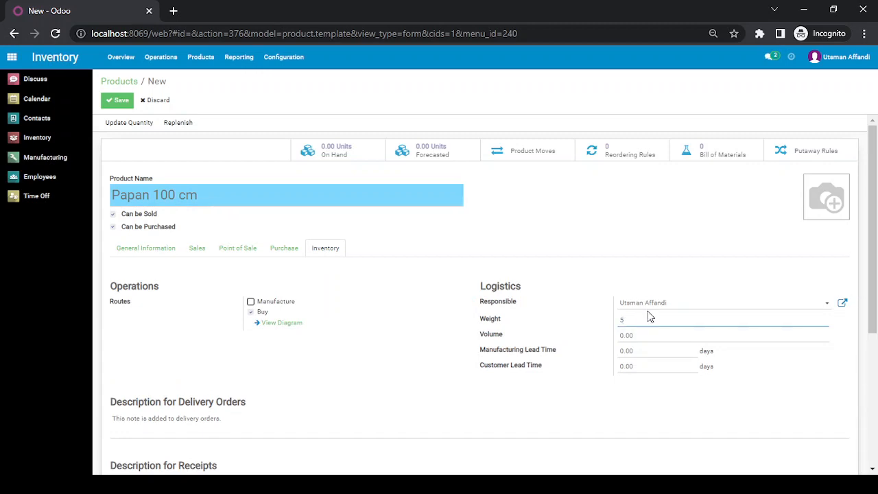
{"action": "left_click", "coordinate": [633, 235]}
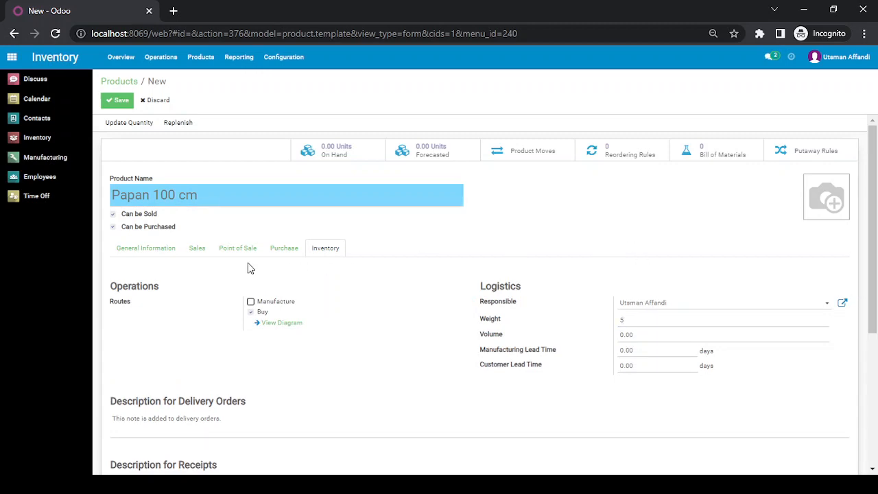
{"action": "left_click", "coordinate": [121, 101]}
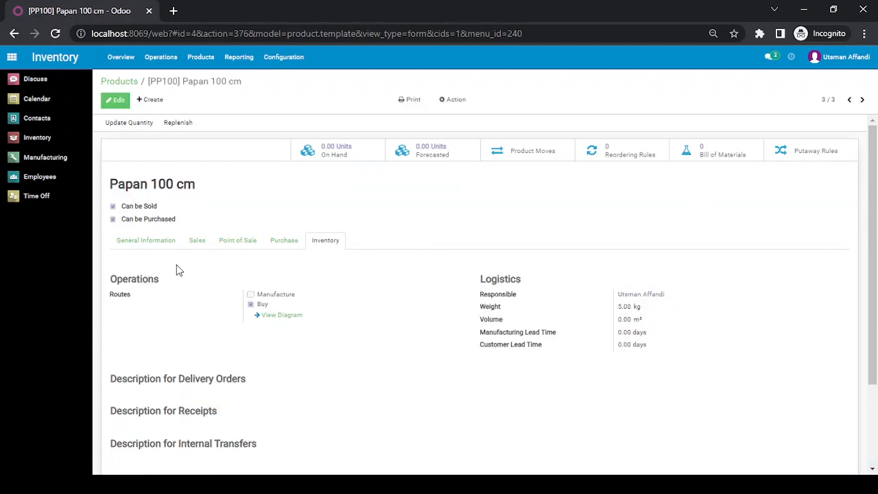
- Review the saved product's general information in both its read-only and editable form
{"action": "left_click", "coordinate": [146, 244]}
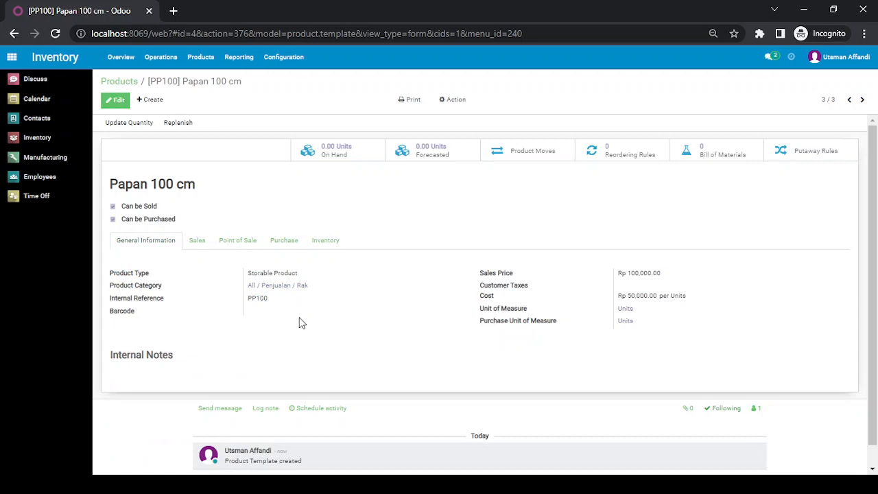
{"action": "left_click", "coordinate": [117, 100]}
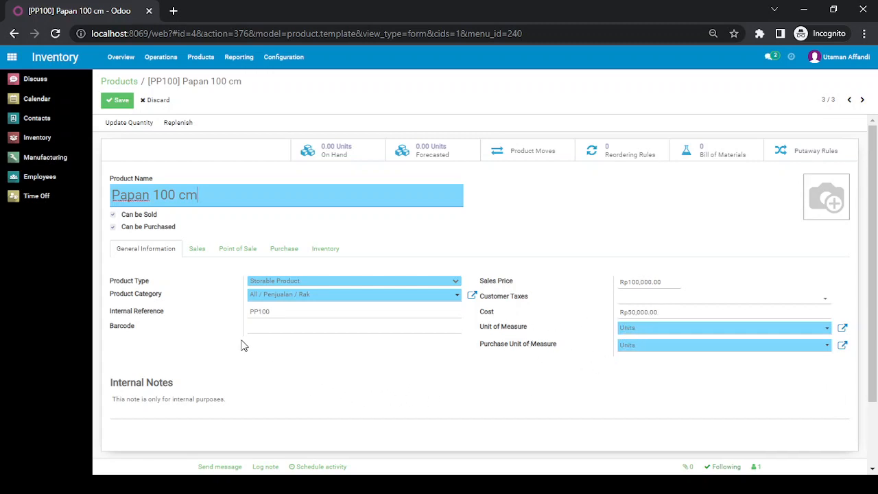
{"action": "left_click", "coordinate": [121, 103]}
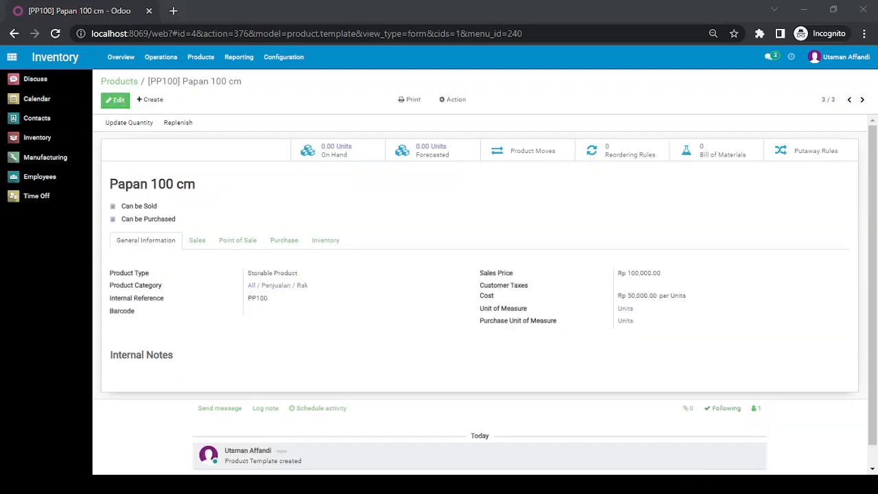
- Start a new product record named "Papan 200 cm" with the product type Storable Product
{"action": "left_click", "coordinate": [146, 103]}
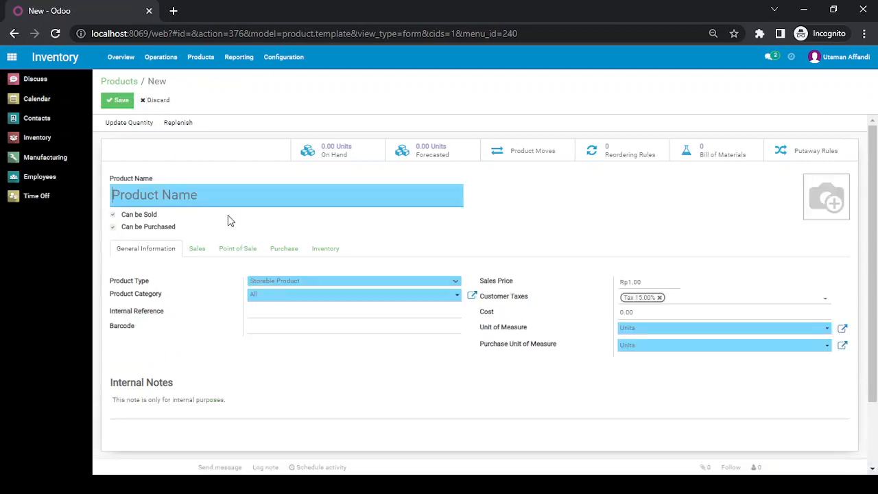
{"action": "type", "text": "Papa"}
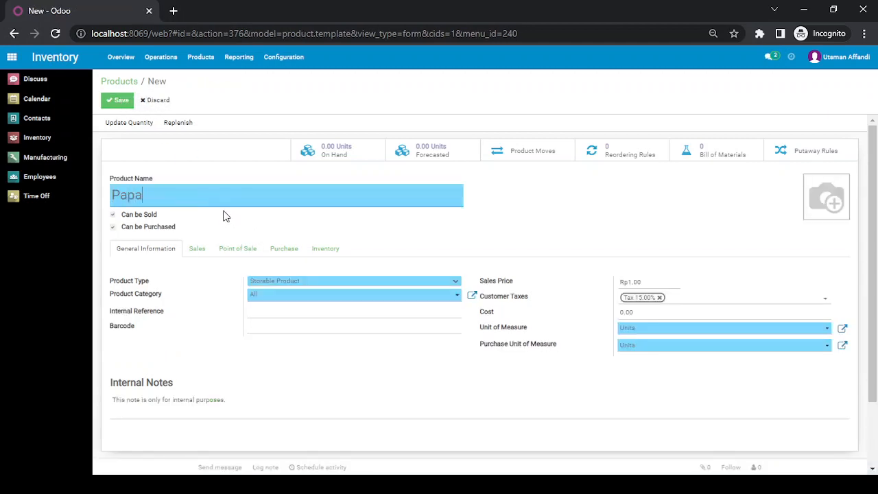
{"action": "type", "text": "n 200 cm"}
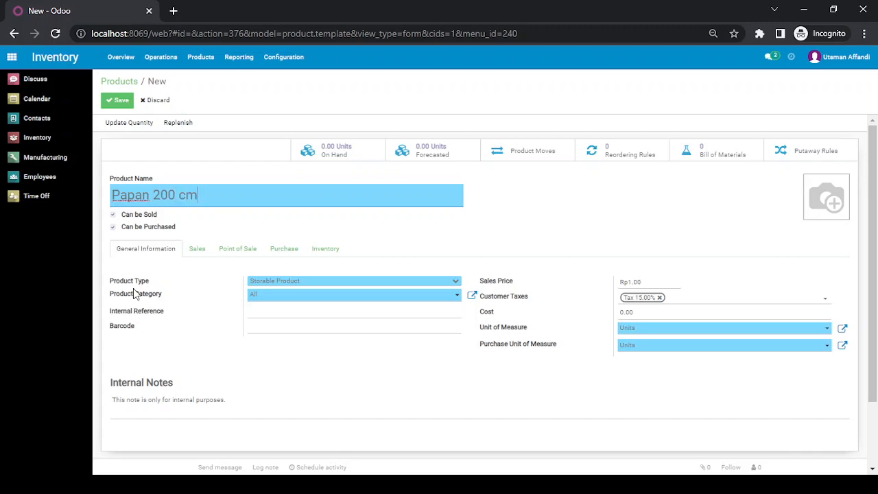
{"action": "left_click", "coordinate": [270, 281]}
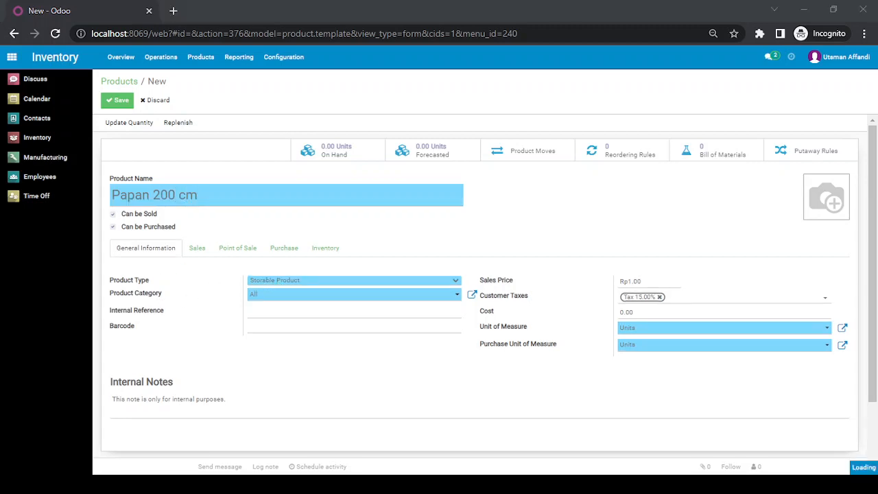
{"action": "key", "text": "alt+Tab"}
{"action": "key", "text": "alt+Tab"}
{"action": "key", "text": "alt+Tab"}
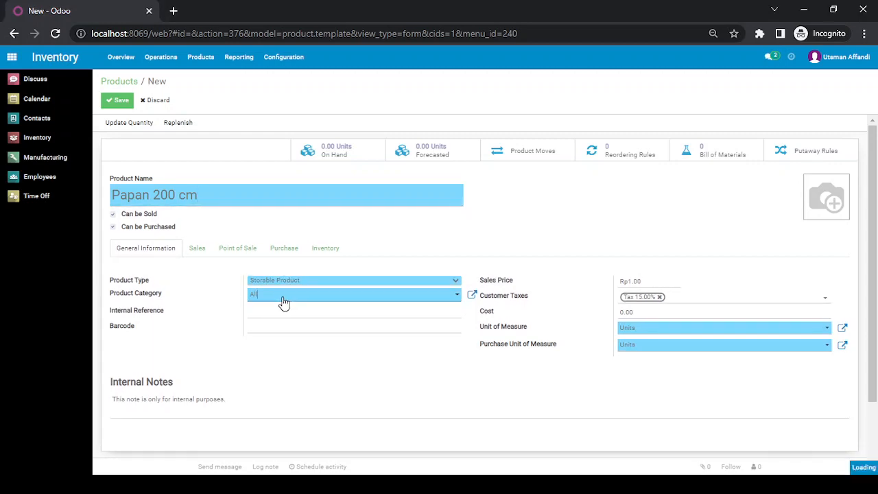
- Set the Papan 200 cm category to All / Penjualan / Rak and its internal reference to PP200
{"action": "left_click", "coordinate": [282, 295]}
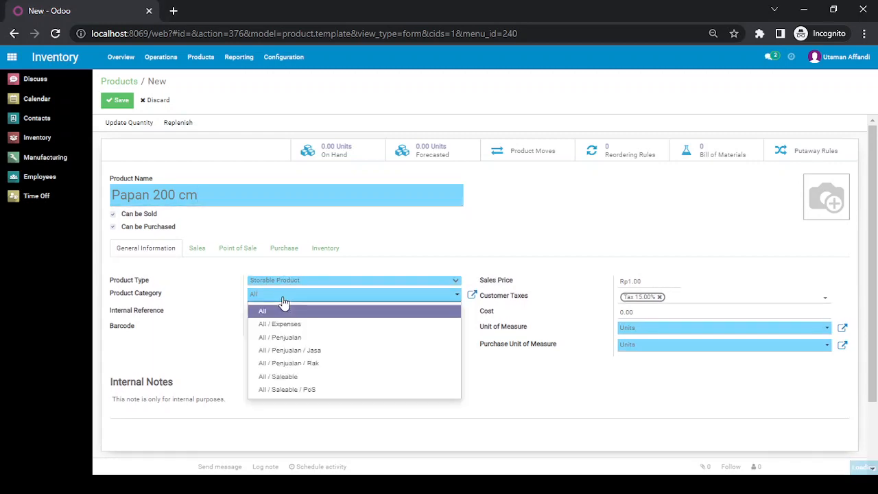
{"action": "left_click", "coordinate": [312, 364]}
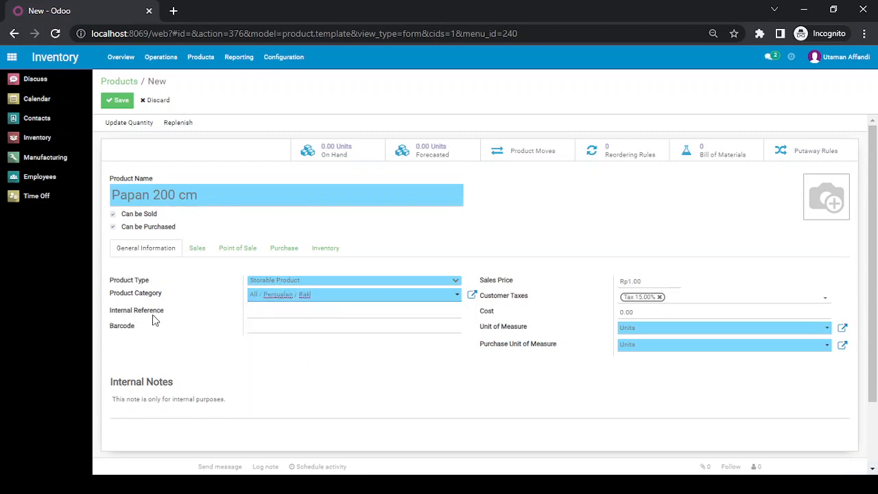
{"action": "key", "text": "alt+Tab"}
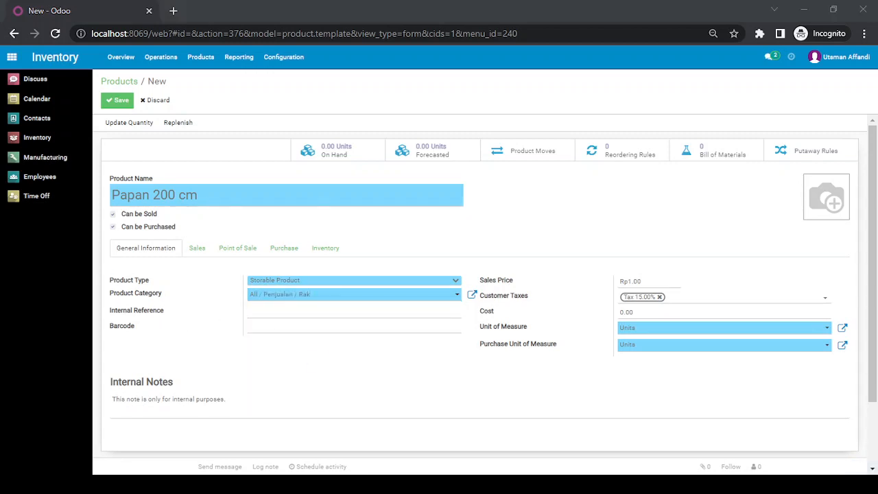
{"action": "key", "text": "alt+Tab"}
{"action": "left_click", "coordinate": [286, 314]}
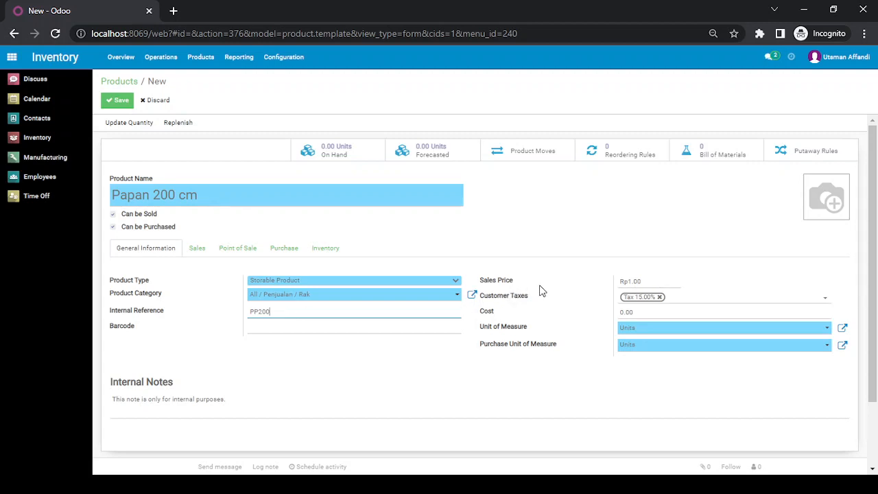
{"action": "key", "text": "alt+Tab"}
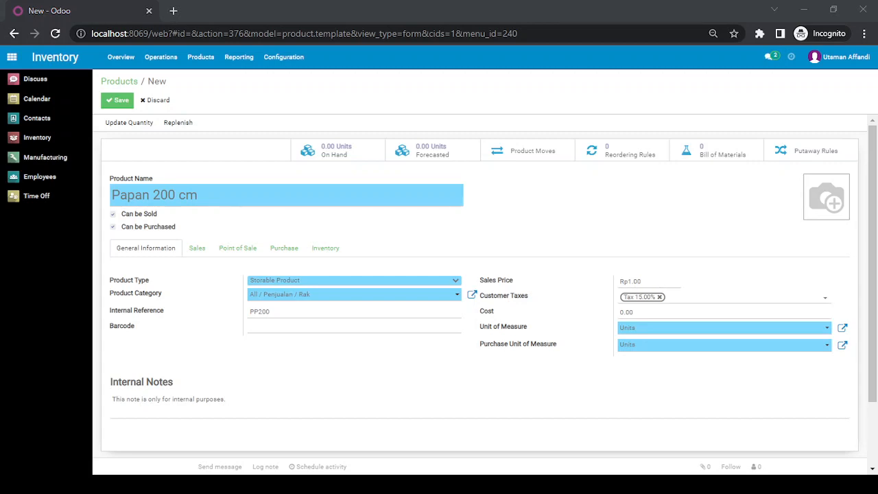
{"action": "key", "text": "alt+Tab"}
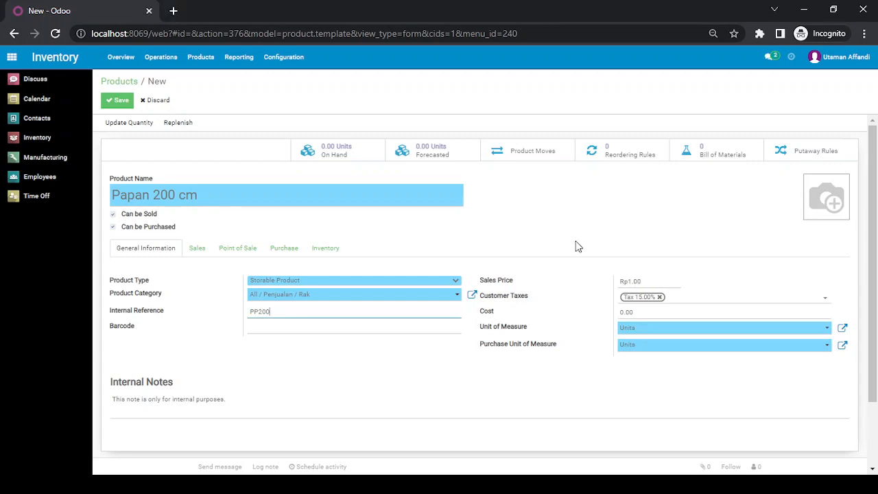
- Set the sales price of Papan 200 cm to Rp200,000 and remove its 15% customer tax
{"action": "left_click", "coordinate": [655, 280]}
{"action": "type", "text": "200"}
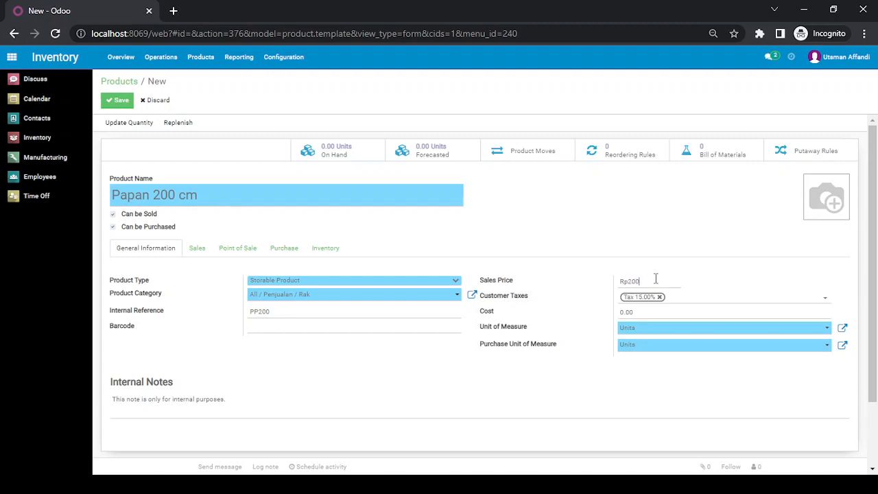
{"action": "type", "text": "000"}
{"action": "key", "text": "BackSpace"}
{"action": "key", "text": "alt+Tab"}
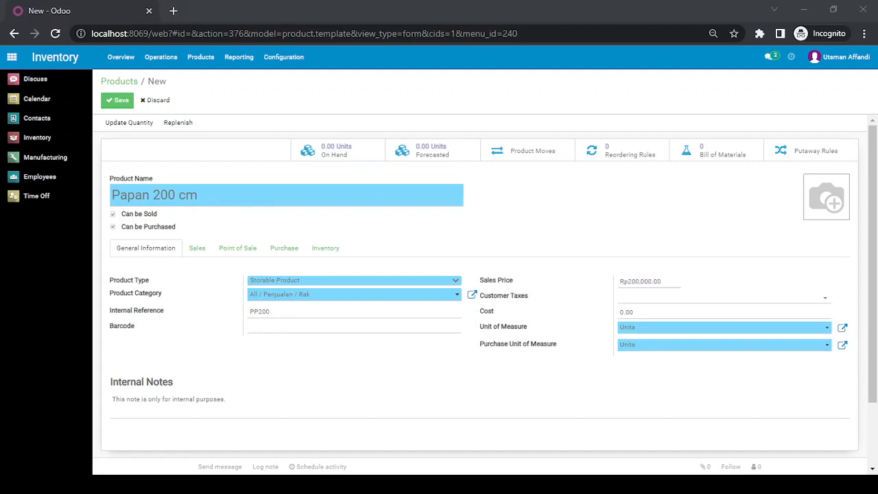
{"action": "key", "text": "alt+Tab"}
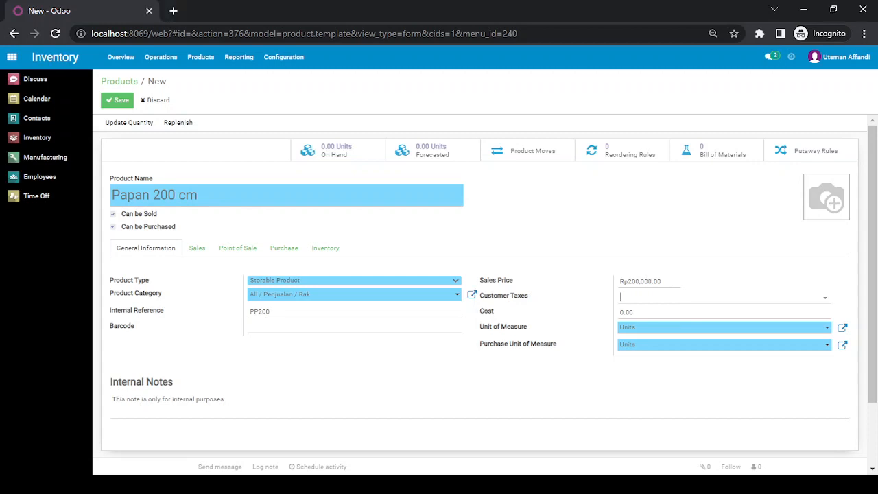
- Set the cost of Papan 200 cm to 100000
{"action": "left_click", "coordinate": [645, 312]}
{"action": "type", "text": "100000"}
{"action": "key", "text": "alt+Tab"}
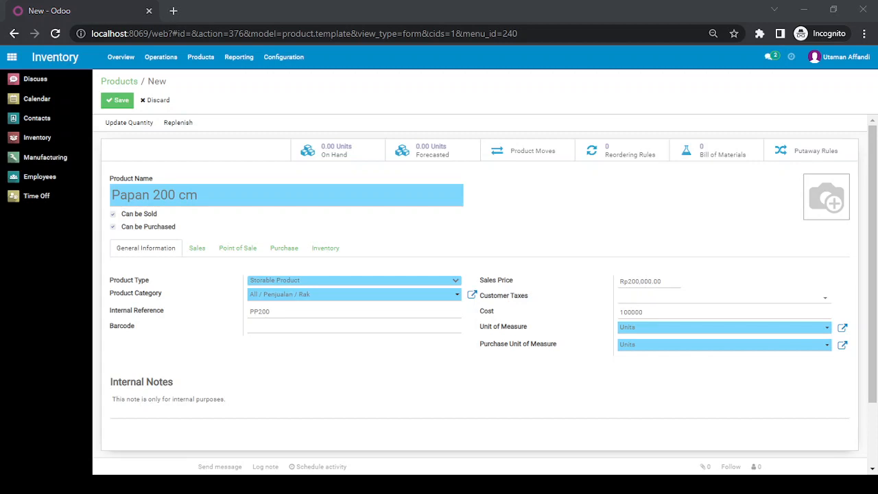
{"action": "key", "text": "alt+Tab"}
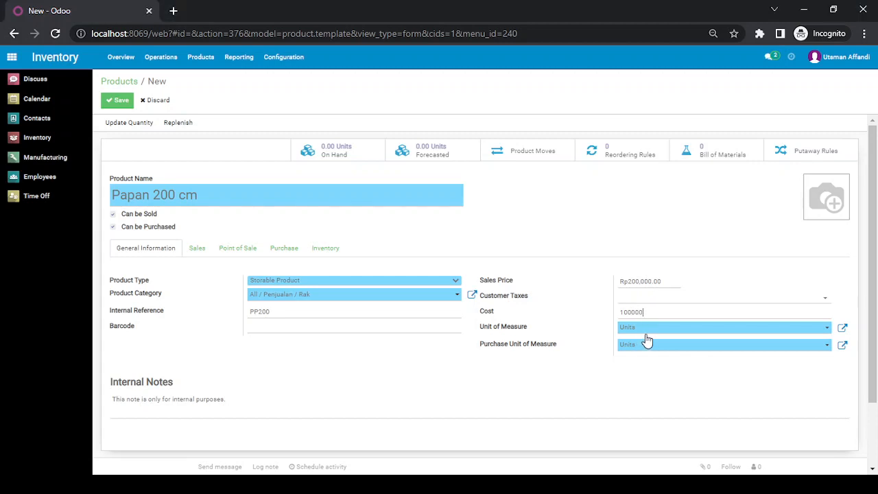
{"action": "key", "text": "alt+Tab"}
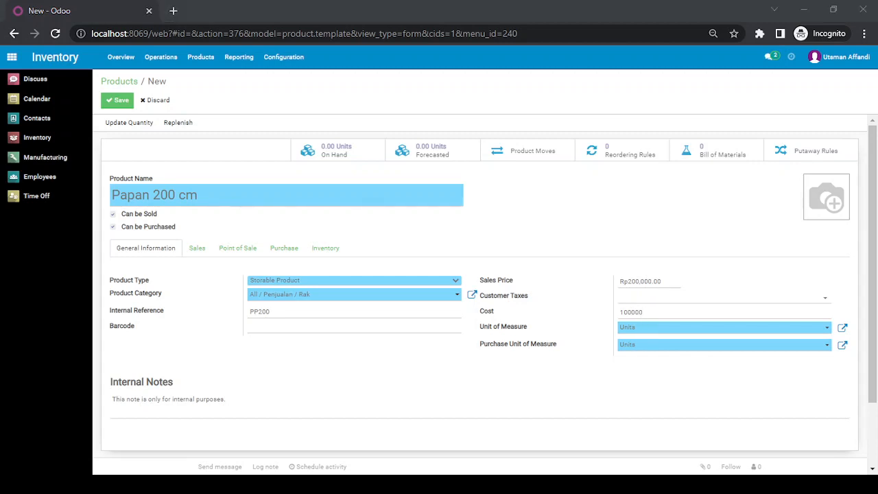
{"action": "key", "text": "alt+Tab"}
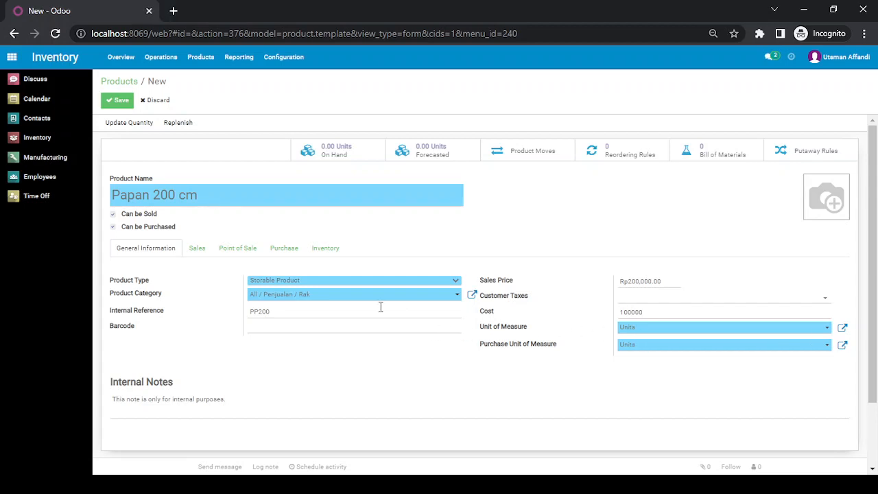
- Set the weight of Papan 200 cm to 10 in its inventory settings and save the product
{"action": "left_click", "coordinate": [326, 249]}
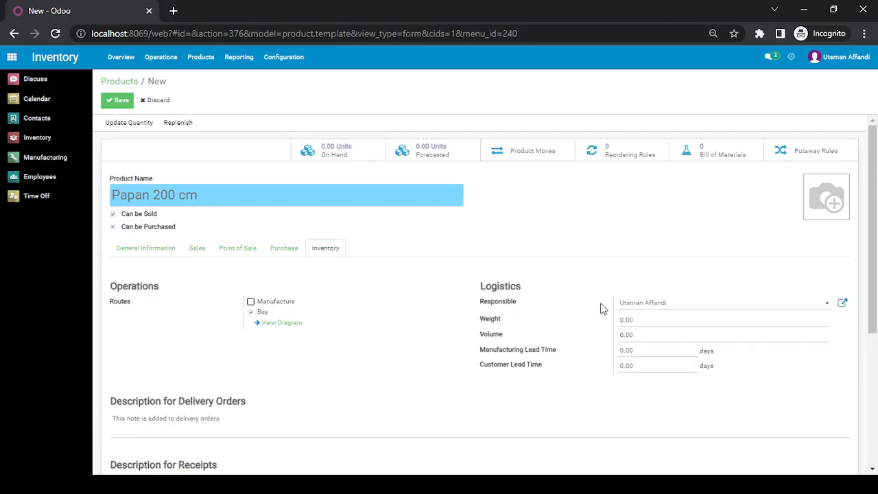
{"action": "left_click", "coordinate": [664, 319]}
{"action": "type", "text": "10"}
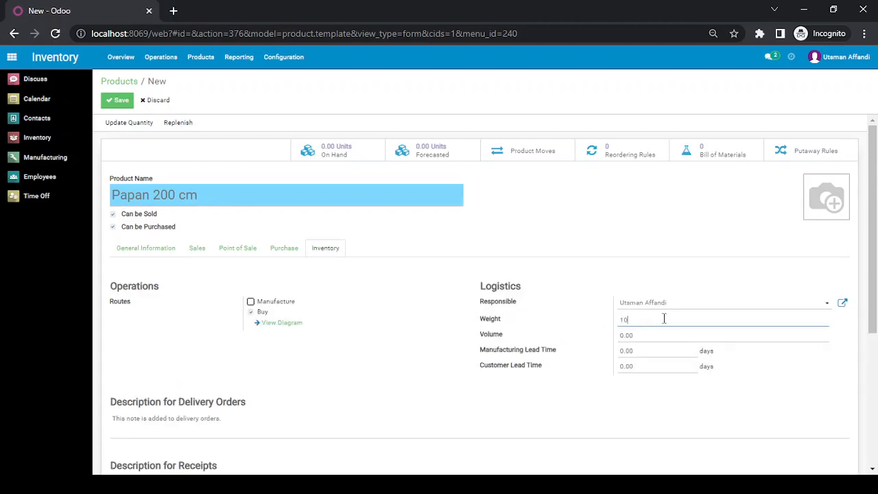
{"action": "left_click", "coordinate": [169, 252]}
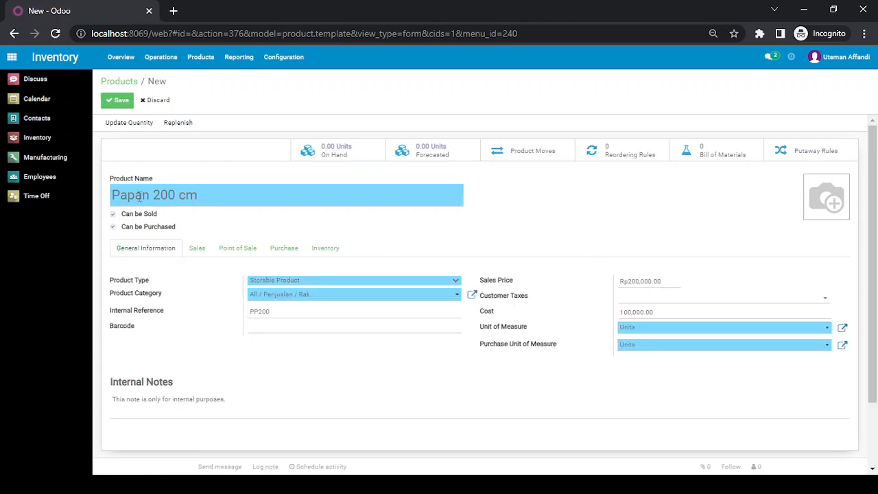
{"action": "left_click", "coordinate": [116, 101]}
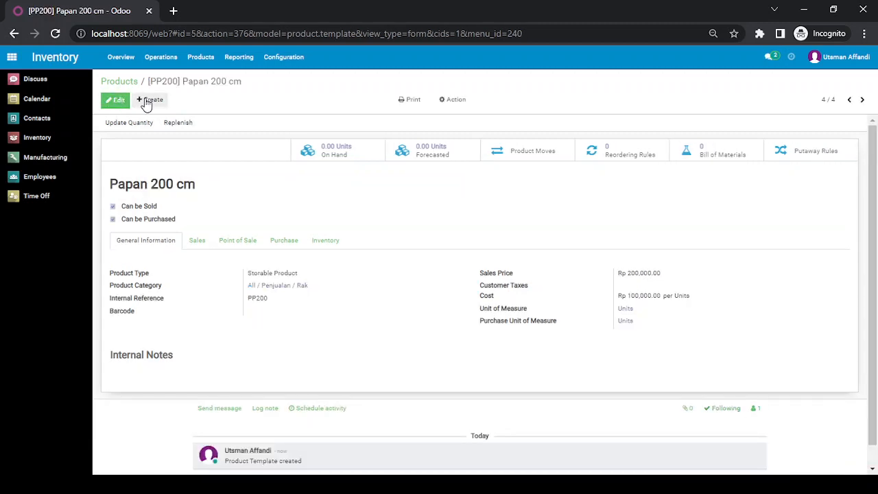
- Start a new product record named "Proyek Kitchen Set"
{"action": "left_click", "coordinate": [146, 100]}
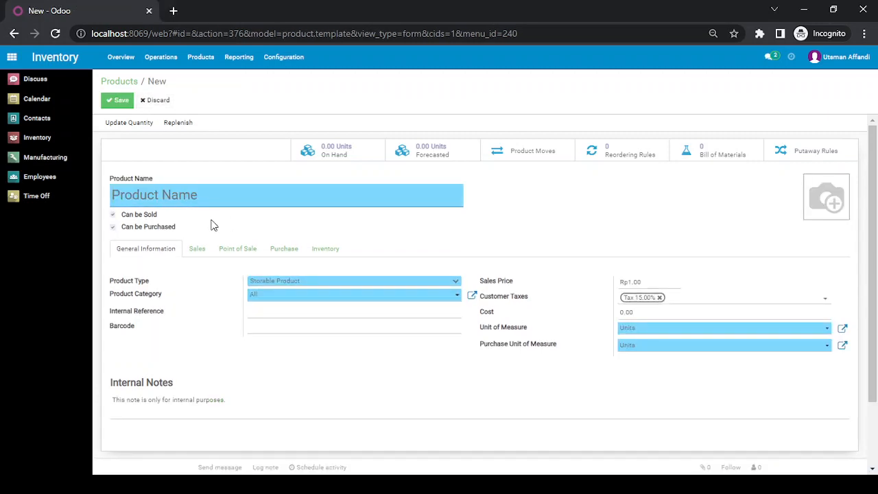
{"action": "type", "text": "Proyek Kit"}
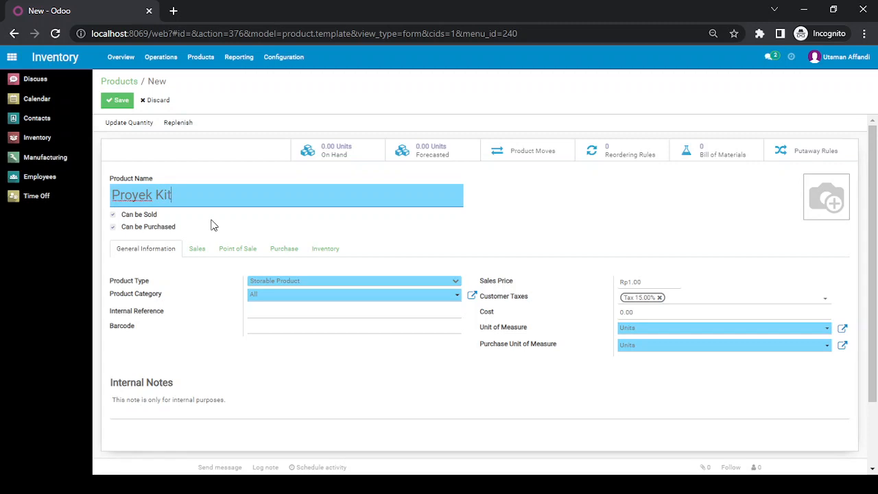
{"action": "type", "text": "chen Set"}
- Set the product type of Proyek Kitchen Set to Service and its category to All / Penjualan / Jasa
{"action": "left_click", "coordinate": [289, 281]}
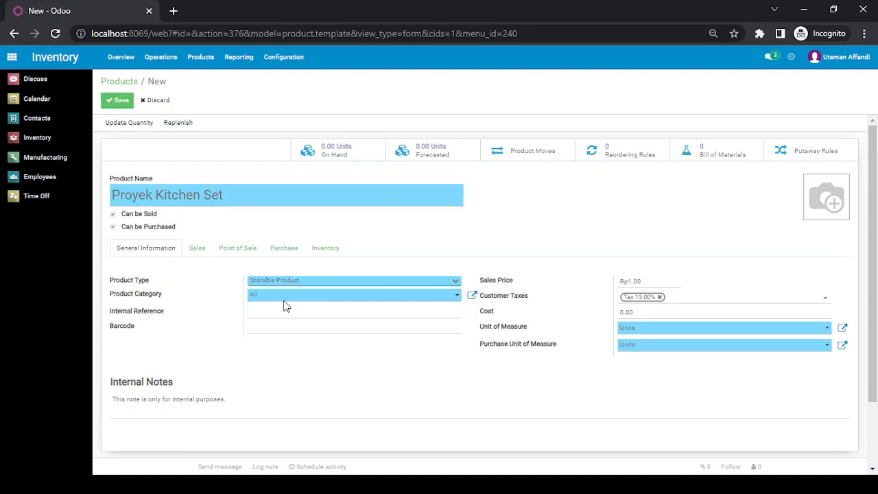
{"action": "left_click", "coordinate": [284, 304]}
{"action": "key", "text": "alt+Tab"}
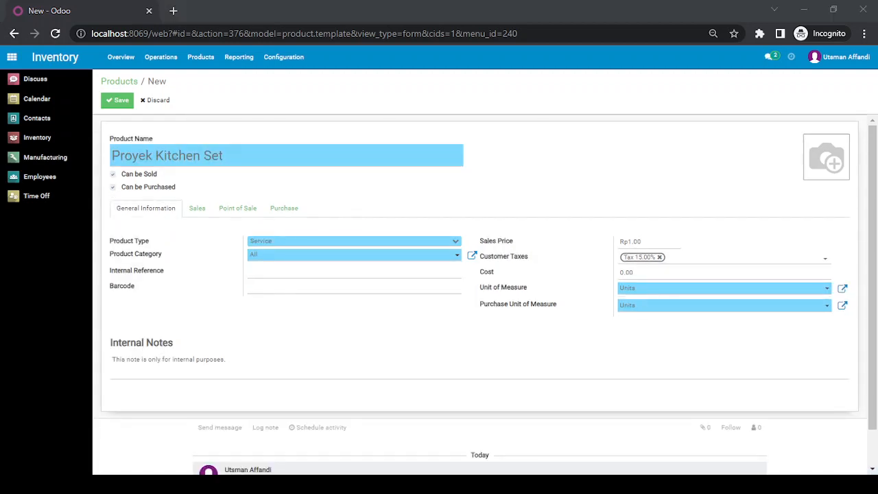
{"action": "key", "text": "alt+Tab"}
{"action": "key", "text": "alt+Tab"}
{"action": "key", "text": "alt+Tab"}
{"action": "left_click", "coordinate": [296, 256]}
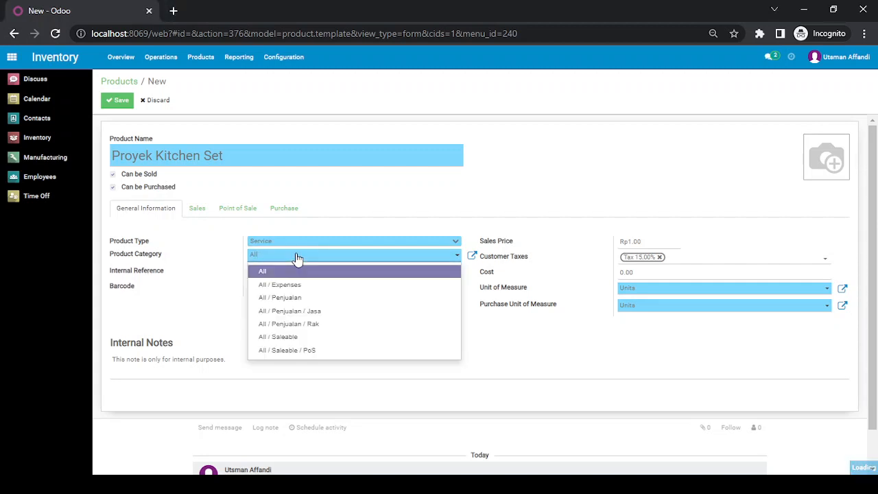
{"action": "left_click", "coordinate": [310, 310]}
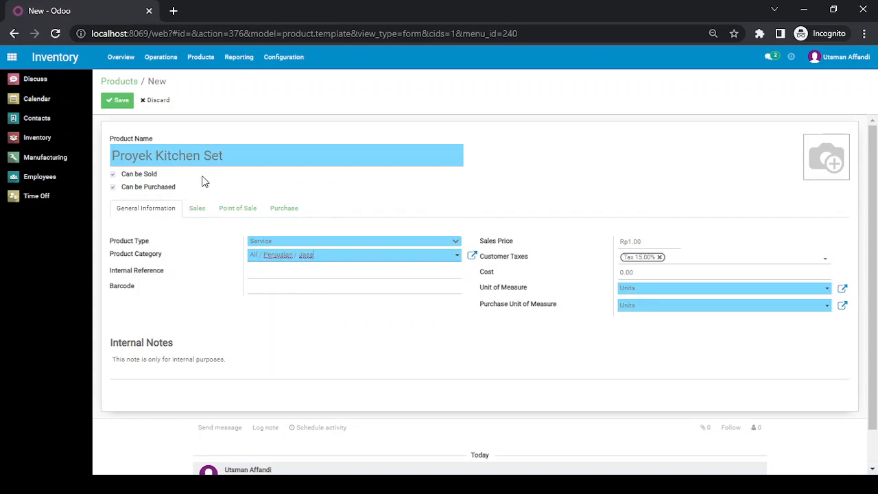
- Enter KTS01 as the internal reference of Proyek Kitchen Set
{"action": "key", "text": "alt+Tab"}
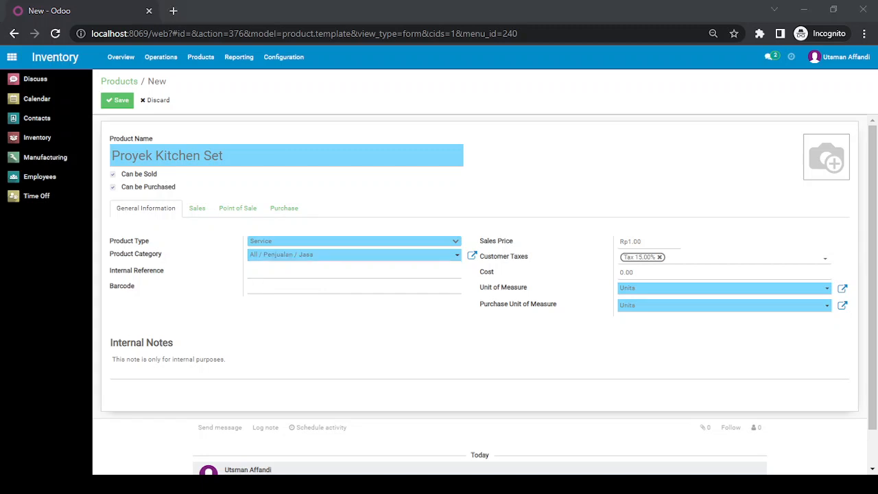
{"action": "key", "text": "alt+Tab"}
{"action": "left_click", "coordinate": [290, 275]}
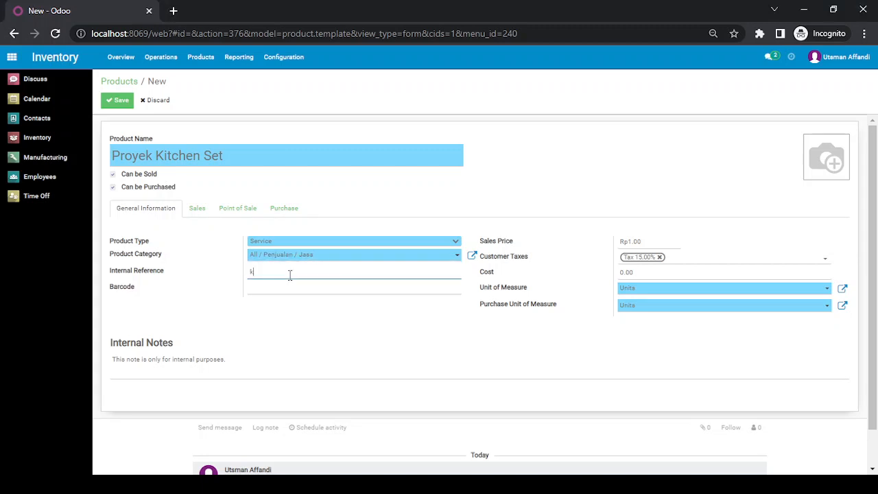
{"action": "type", "text": "KTS01"}
- Set the sales price of Proyek Kitchen Set to 150000 and remove the Tax 15.00% customer tax
{"action": "key", "text": "alt+Tab"}
{"action": "key", "text": "alt+Tab"}
{"action": "key", "text": "alt+Tab"}
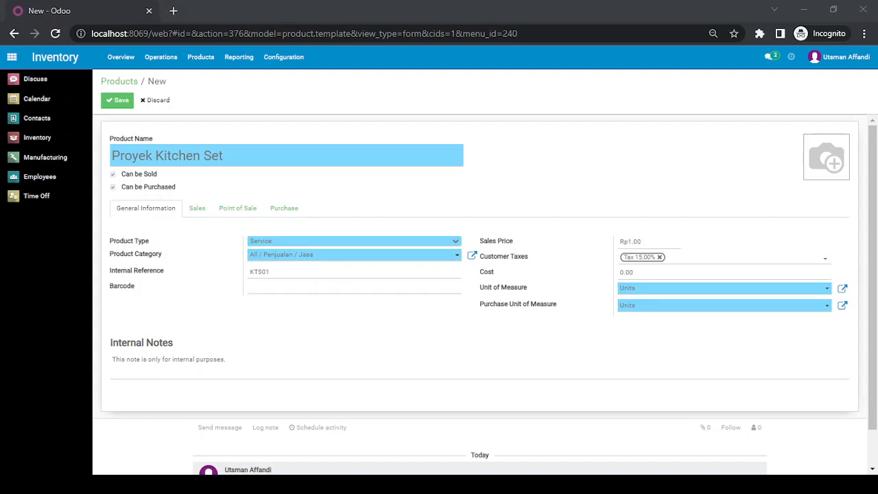
{"action": "key", "text": "alt+Tab"}
{"action": "double_click", "coordinate": [650, 239]}
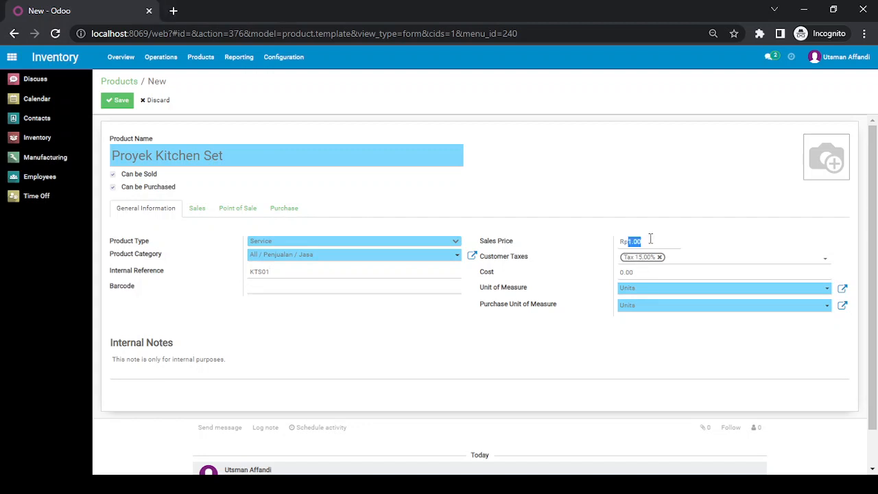
{"action": "type", "text": "150"}
{"action": "left_click", "coordinate": [660, 257]}
- Set the cost of Proyek Kitchen Set to 75000 and its unit of measure to Days, and save the product
{"action": "left_click", "coordinate": [648, 270]}
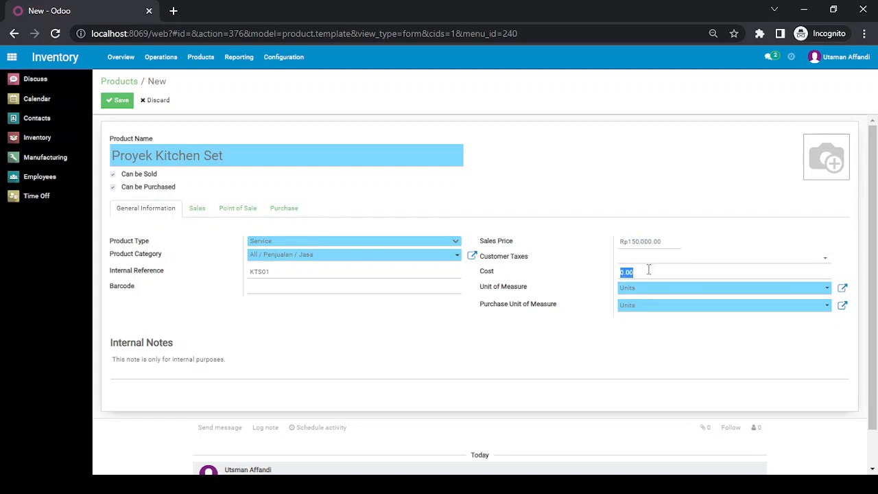
{"action": "type", "text": "75000"}
{"action": "key", "text": "Tab"}
{"action": "type", "text": "Days"}
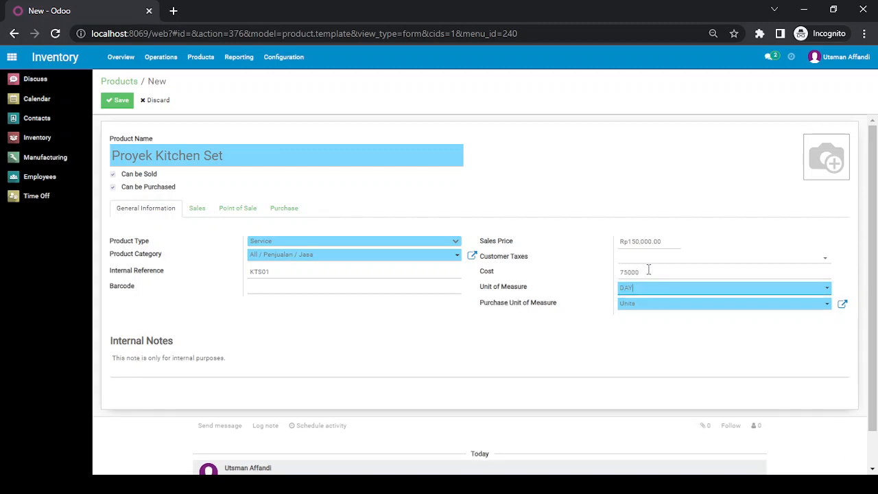
{"action": "key", "text": "Return"}
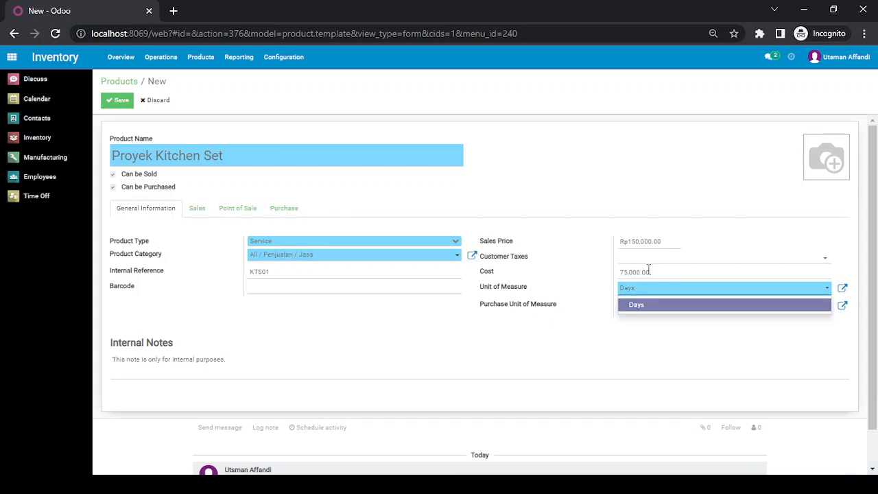
{"action": "left_click", "coordinate": [631, 366]}
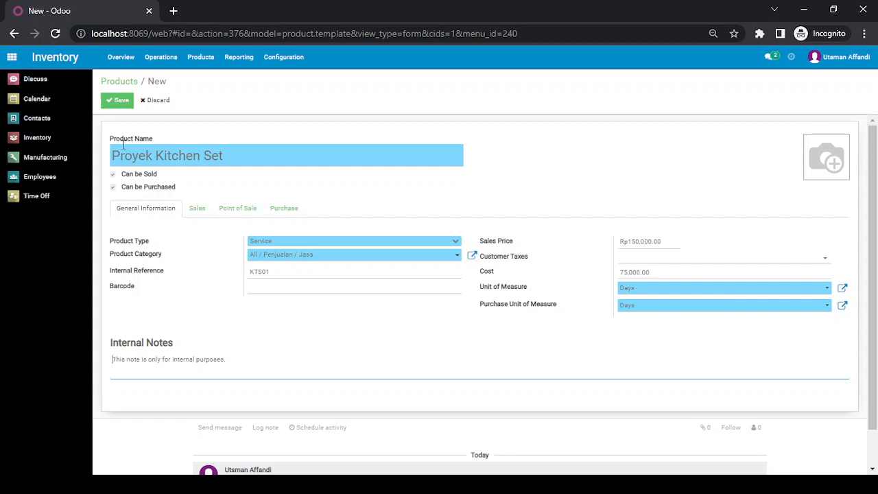
{"action": "left_click", "coordinate": [121, 102]}
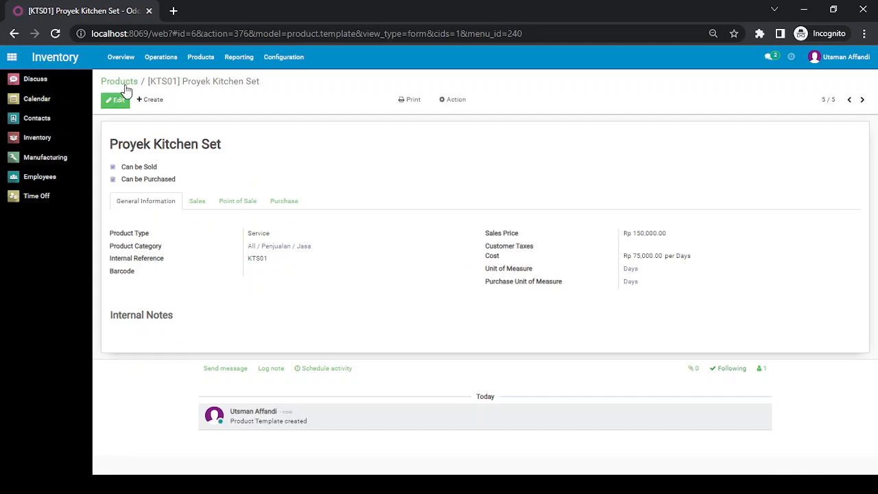
- Return to the product overview and show all products as kanban cards without the Products filter
{"action": "left_click", "coordinate": [123, 83]}
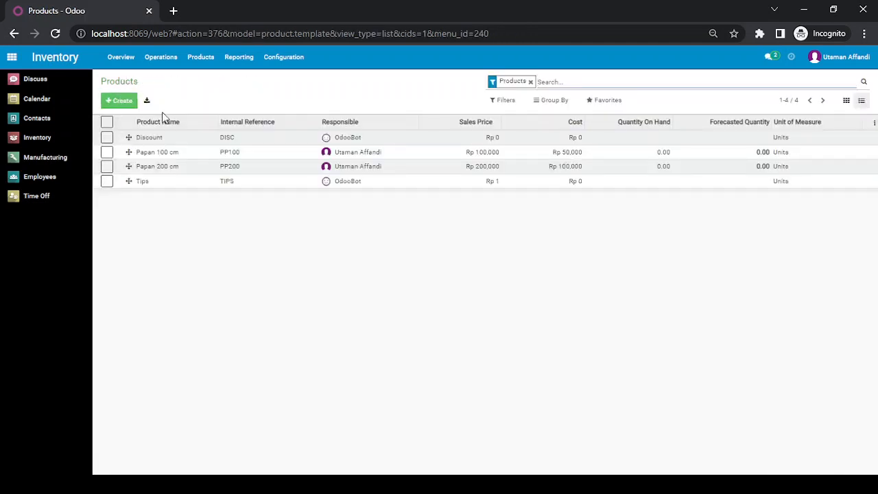
{"action": "left_click", "coordinate": [850, 106]}
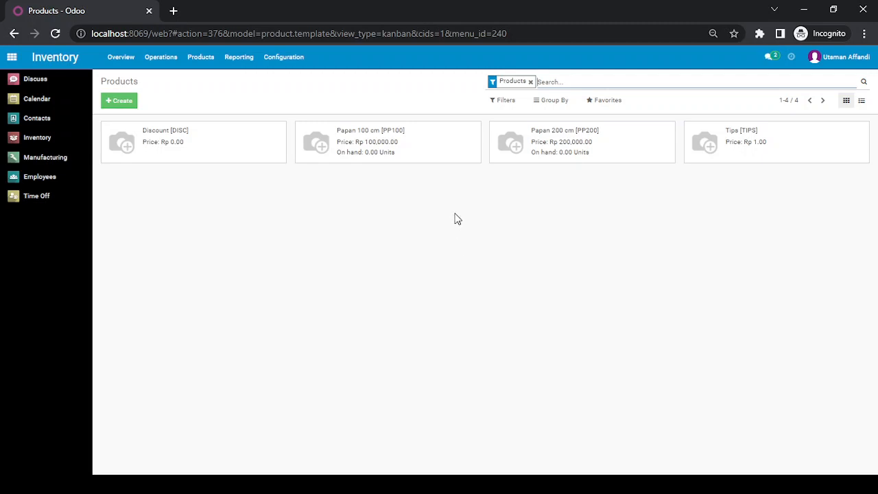
{"action": "left_click", "coordinate": [530, 82]}
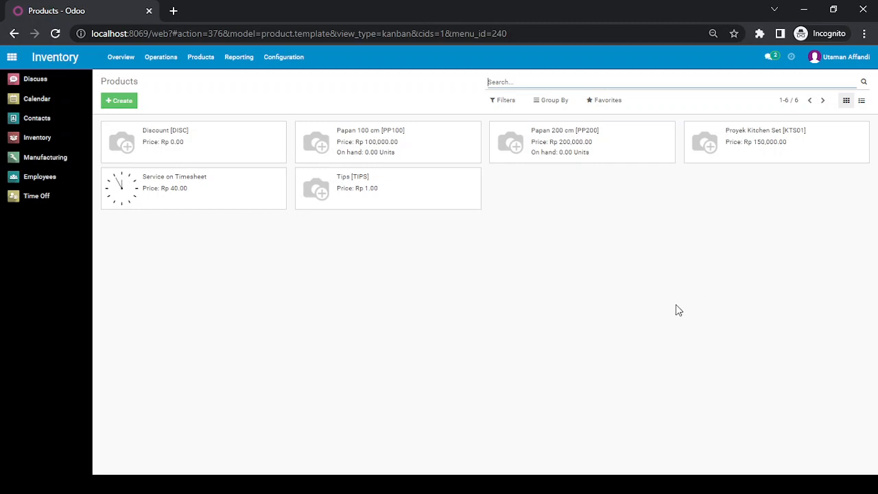
{"action": "key", "text": "alt+Tab"}
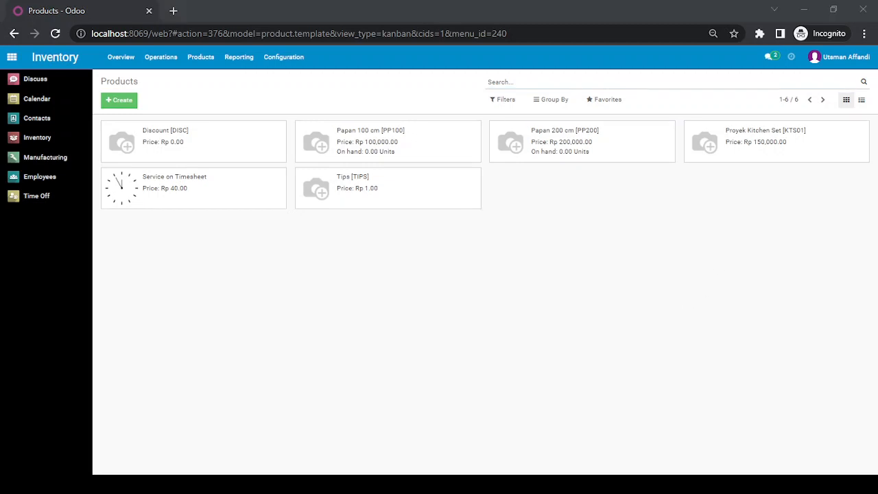